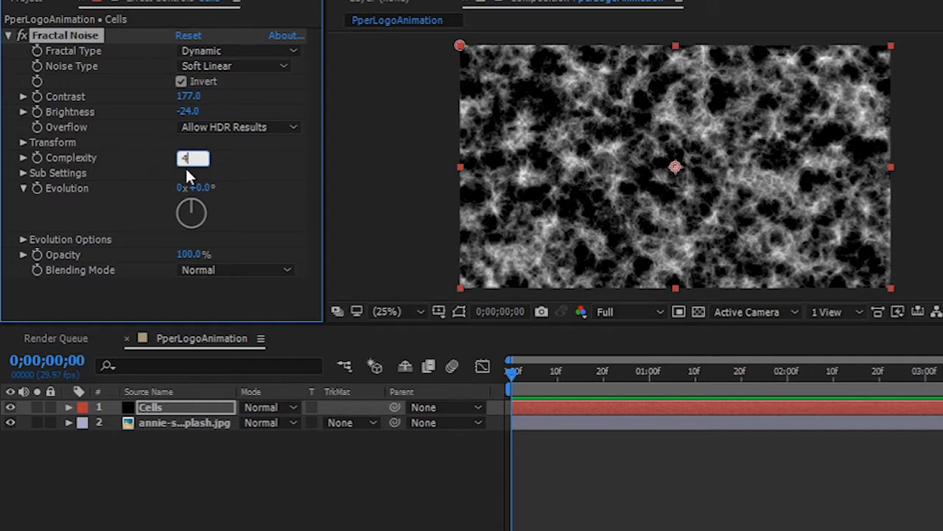
- Set the Fractal Noise complexity to 4 and add a CC Vector Blur effect to the Cells layer
key("Return")
left_click(8, 35)
key("ctrl+space")
type("vec")
left_click(99, 169)
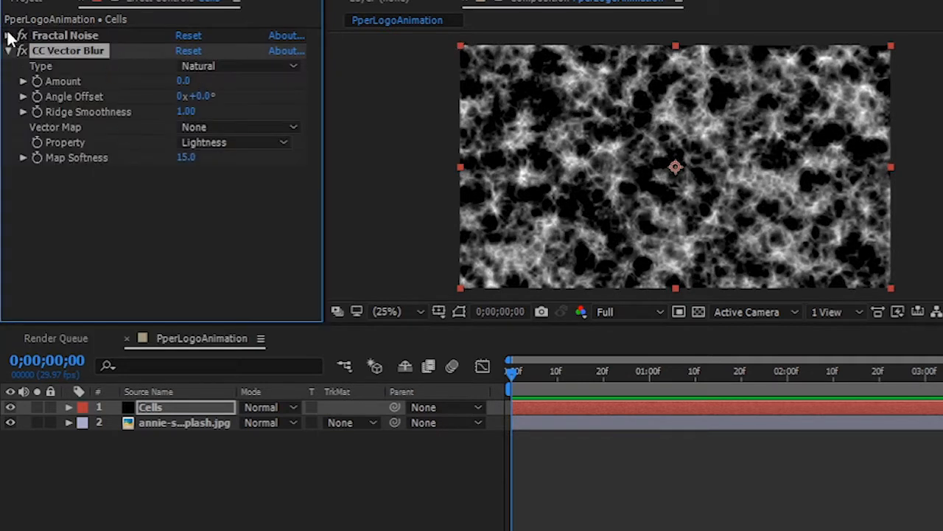
- Set the CC Vector Blur amount to 45 and its ridge smoothness to 11
left_click(8, 35)
scroll(295, 253, "down", 3)
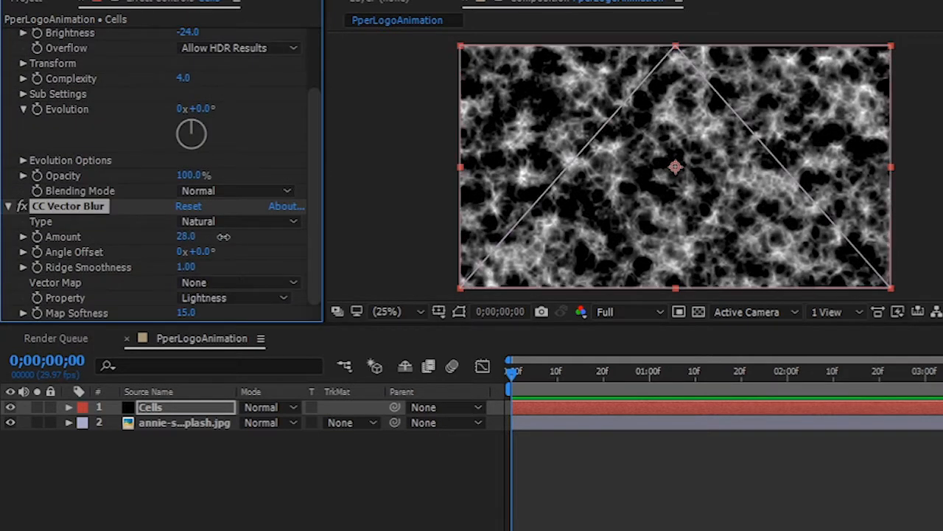
left_click_drag(224, 237, 205, 238)
left_click(186, 236)
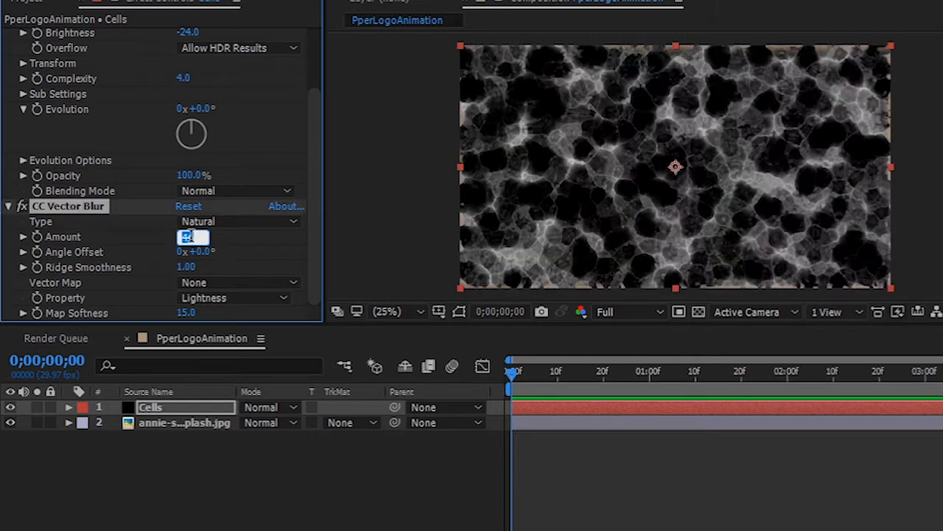
type("11")
key("Return")
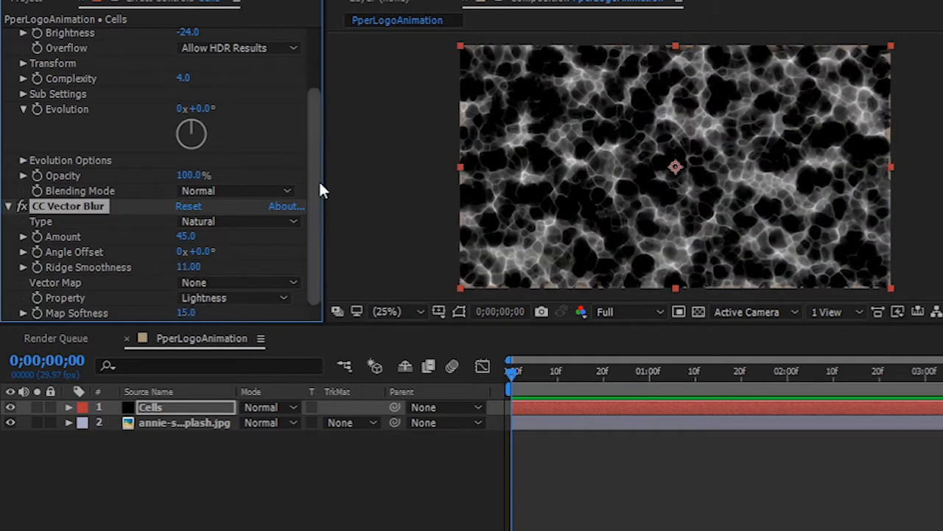
- Set the Cells layer's blending mode to Subtract and its Fractal Noise contrast to 157
scroll(317, 190, "up", 2)
left_click(270, 406)
left_click(319, 520)
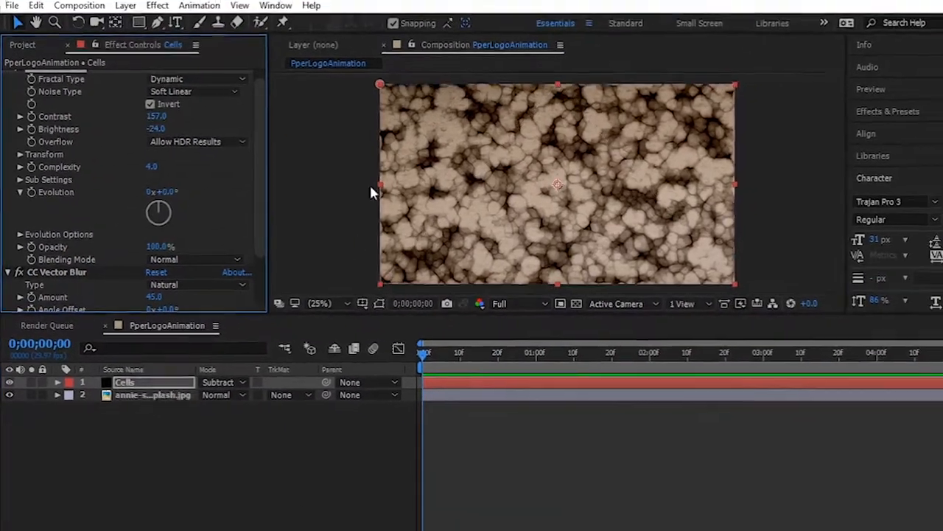
left_click_drag(260, 227, 261, 272)
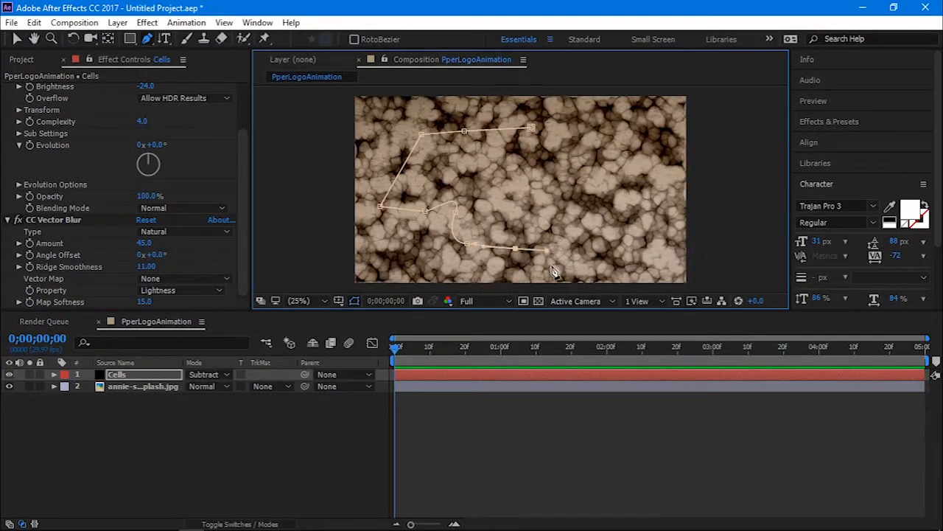
- Finish the freeform mask around the middle of the Cells layer and set its mode to Subtract
key("m")
key("m")
left_click(207, 386)
left_click(219, 427)
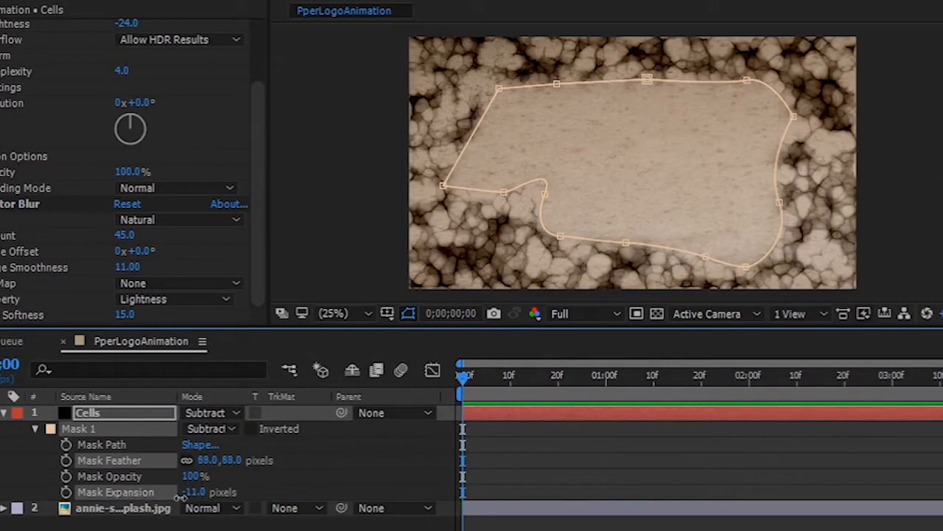
- Set the Cells mask's expansion to 24 and its feather to about 159 pixels, with the layer's opacity at 47%
left_click_drag(188, 497, 235, 496)
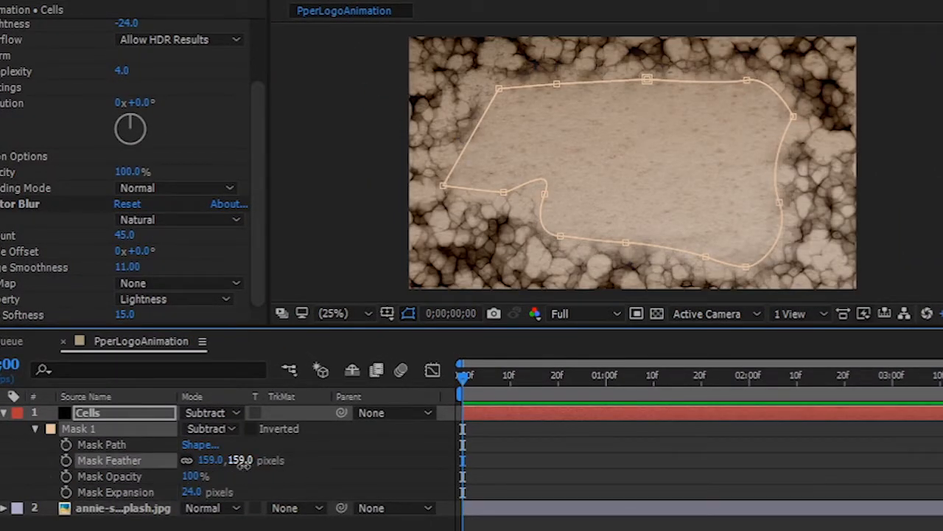
left_click_drag(237, 460, 234, 484)
key("t")
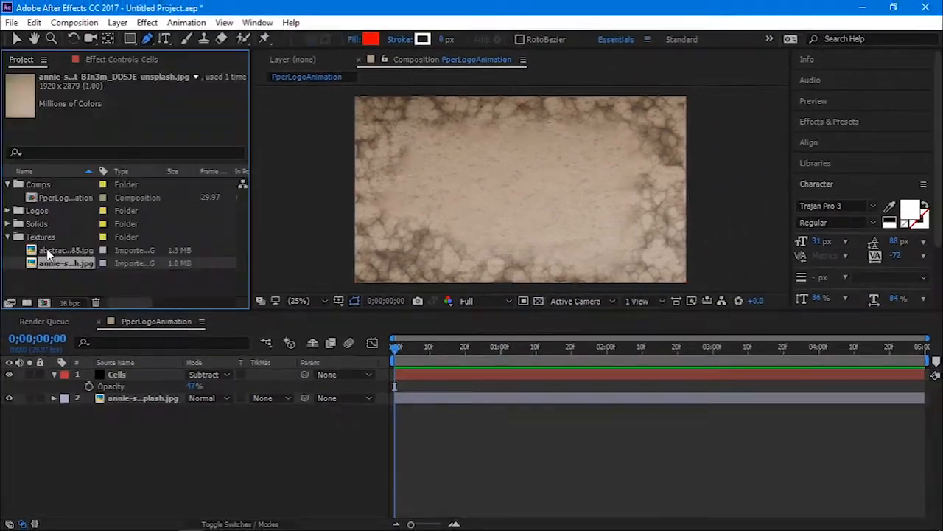
- Add the abstract-ancient-antique-art-235985.jpg texture as the uppermost layer, fitted to the composition with Multiply blending
left_click_drag(48, 251, 85, 321)
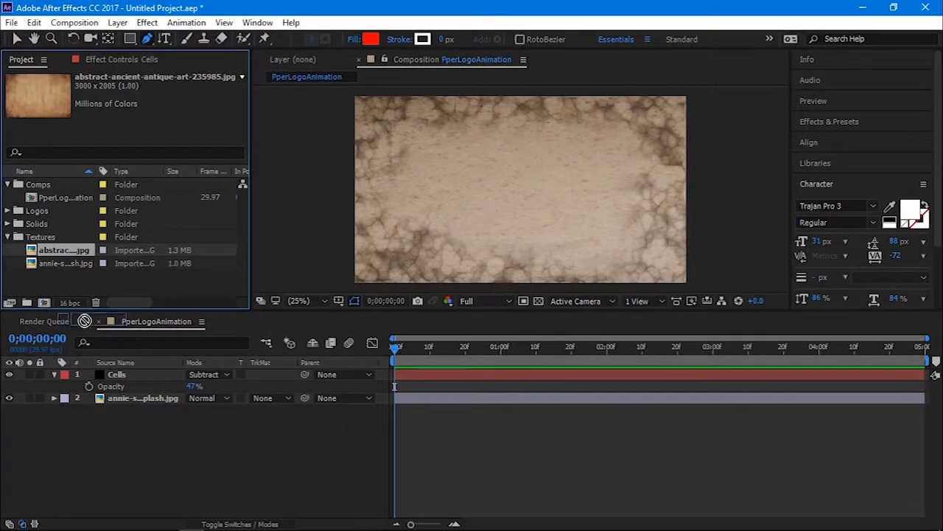
left_click_drag(114, 375, 133, 378)
right_click(142, 376)
mouse_move(294, 141)
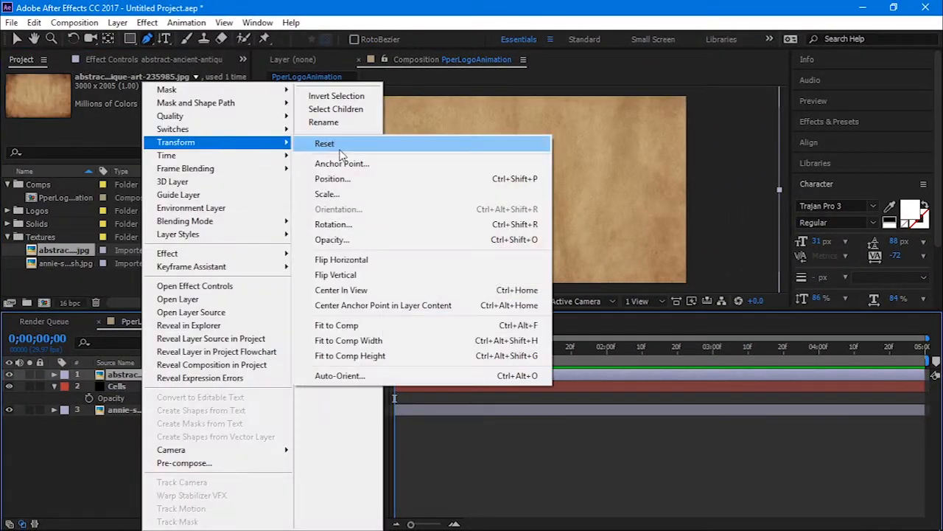
left_click(347, 331)
left_click(216, 380)
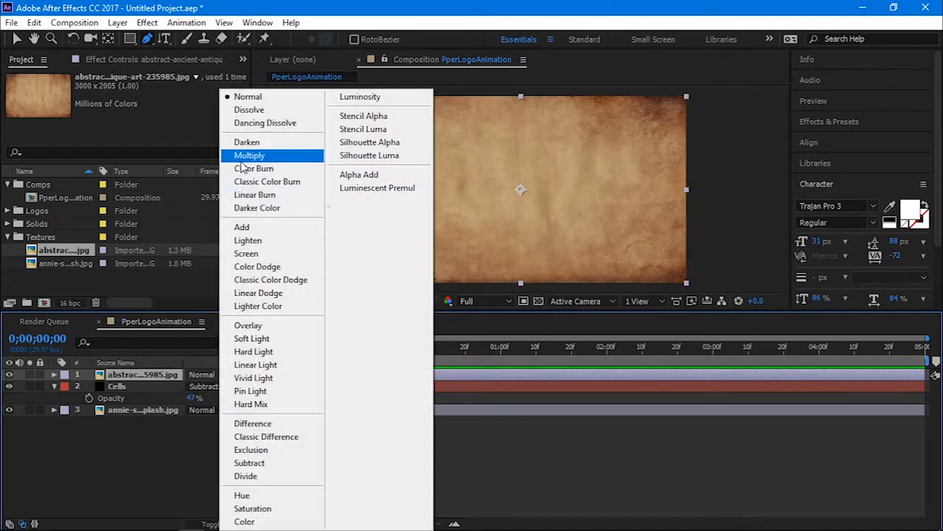
left_click(251, 154)
- Place the WB logo PNG directly beneath the Cells layer and pre-compose it as "Image"
left_click(8, 237)
left_click_drag(133, 434, 131, 405)
right_click(120, 399)
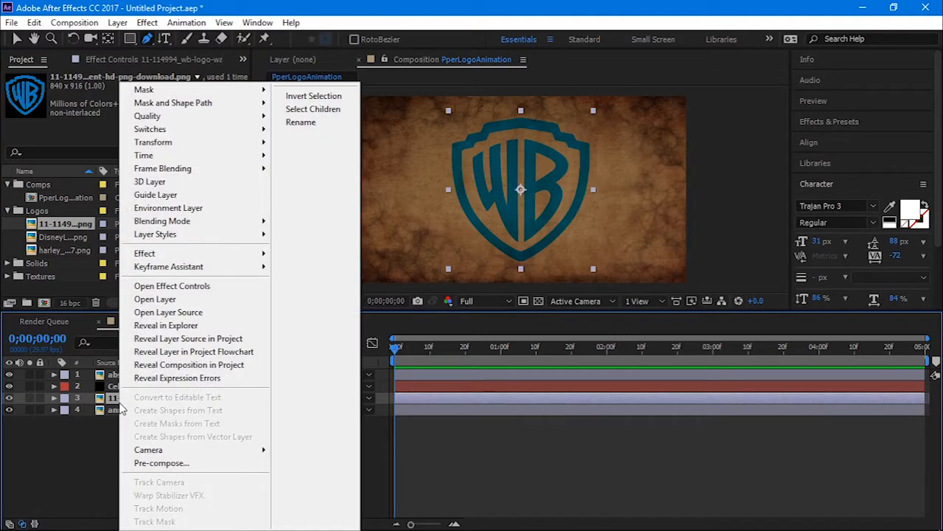
left_click(173, 463)
type("Image")
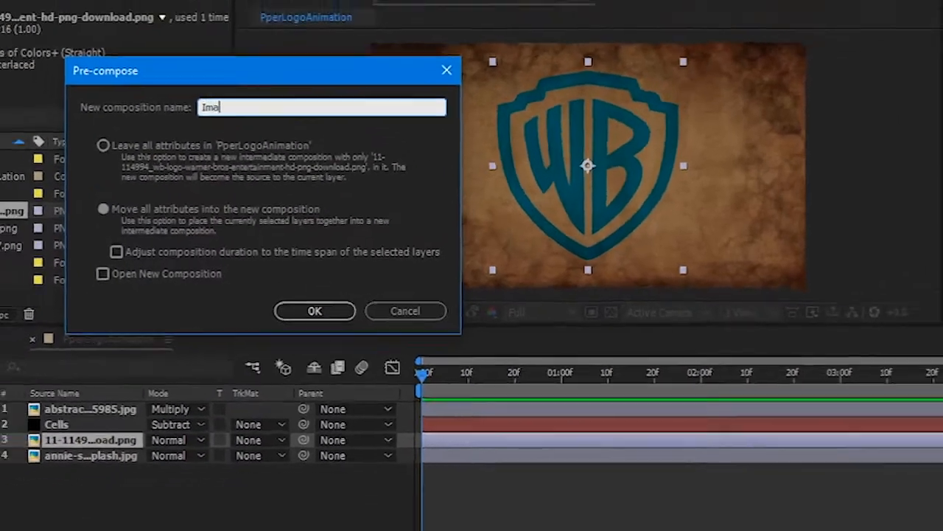
key("Return")
- Create an adjustment layer above the Image layer and apply a Fill effect to it
left_click(118, 22)
mouse_move(165, 21)
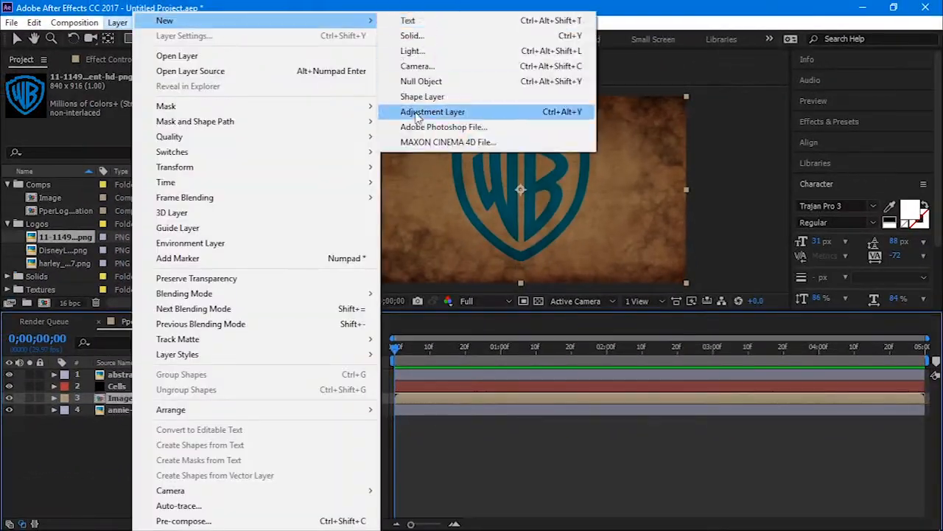
left_click(418, 117)
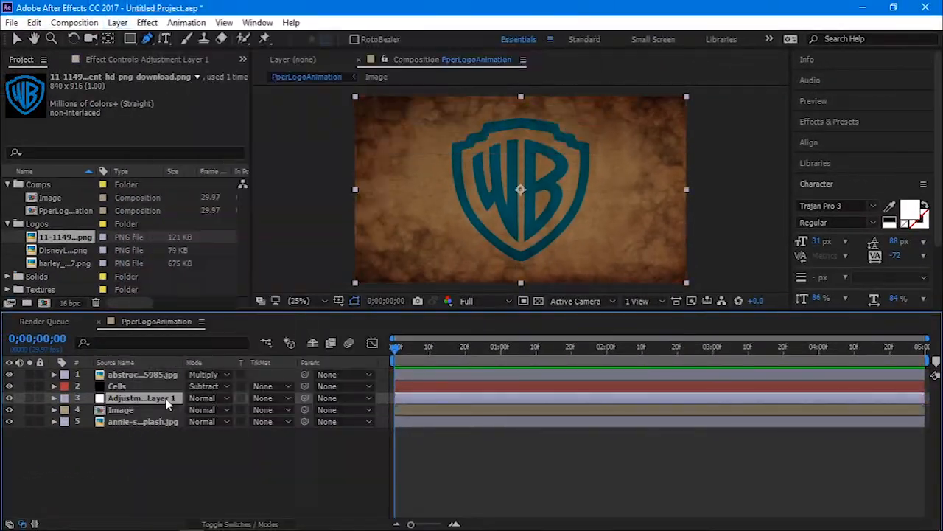
key("ctrl+space")
type("fi")
key("Return")
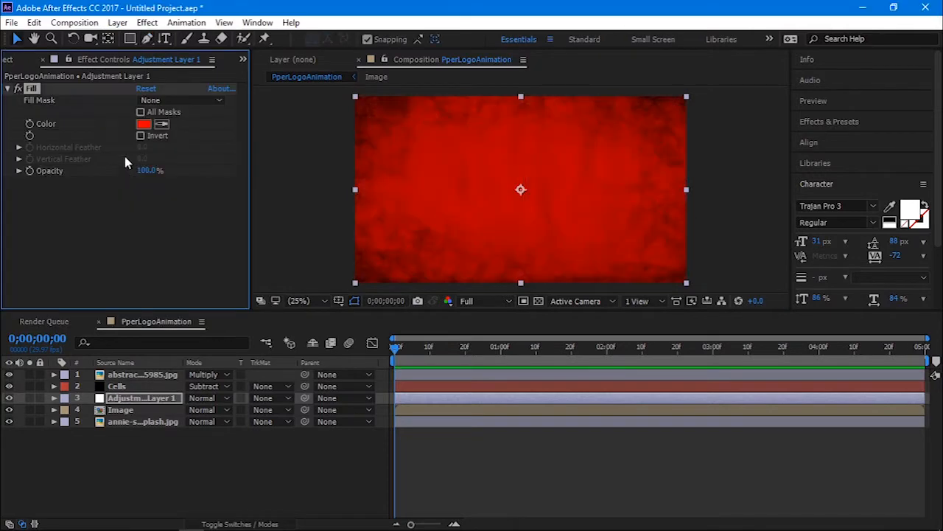
- Change the Fill effect's color to black
left_click(144, 124)
left_click_drag(143, 124, 2, 227)
left_click(313, 40)
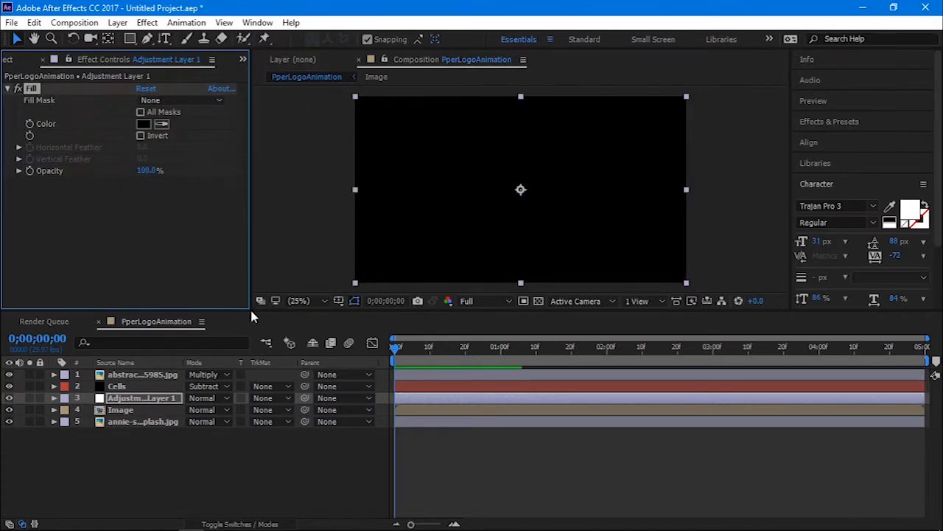
- Pre-compose the adjustment layer and the Image layer together as "Logo"
left_click(121, 409, "ctrl")
right_click(122, 410)
left_click(161, 463)
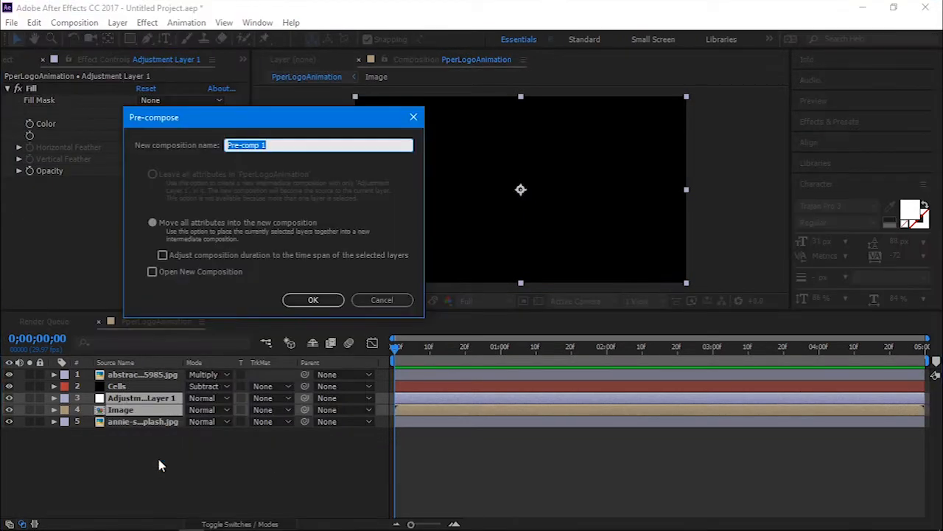
type("Logo")
key("Return")
- Create a new solid named "FractalNoise" above the Logo layer
right_click(134, 435)
mouse_move(182, 314)
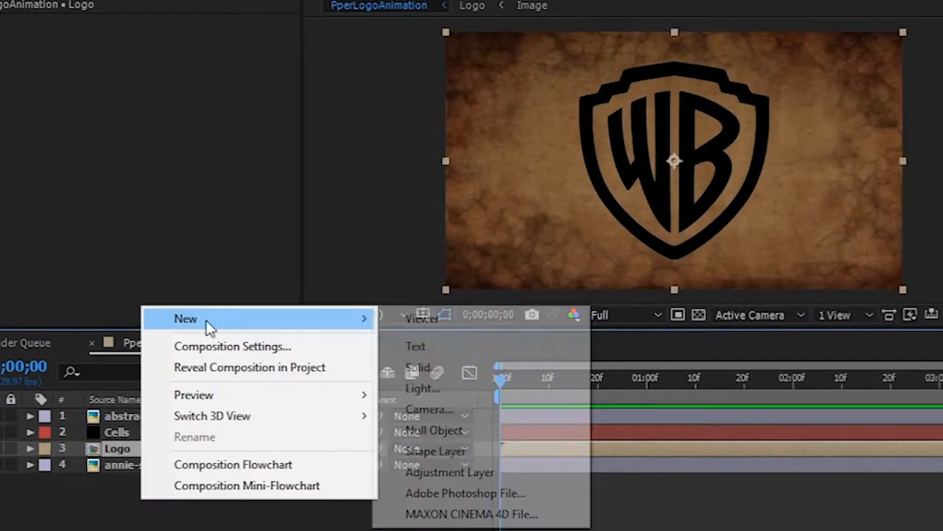
left_click(318, 340)
type("FractalNoise")
key("Return")
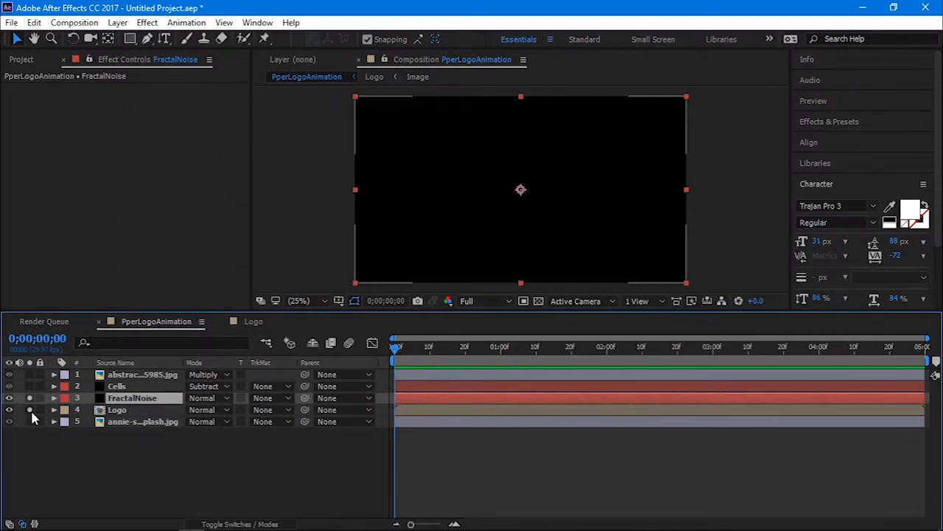
- Solo the FractalNoise and Logo layers and apply the Fractal Noise effect to the FractalNoise solid
key("ctrl+space")
type("fra")
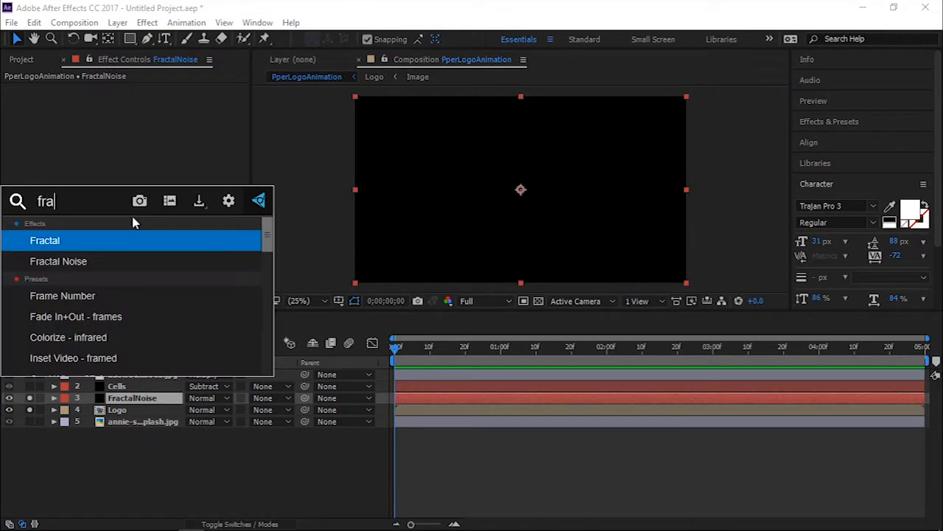
key("Down")
key("Return")
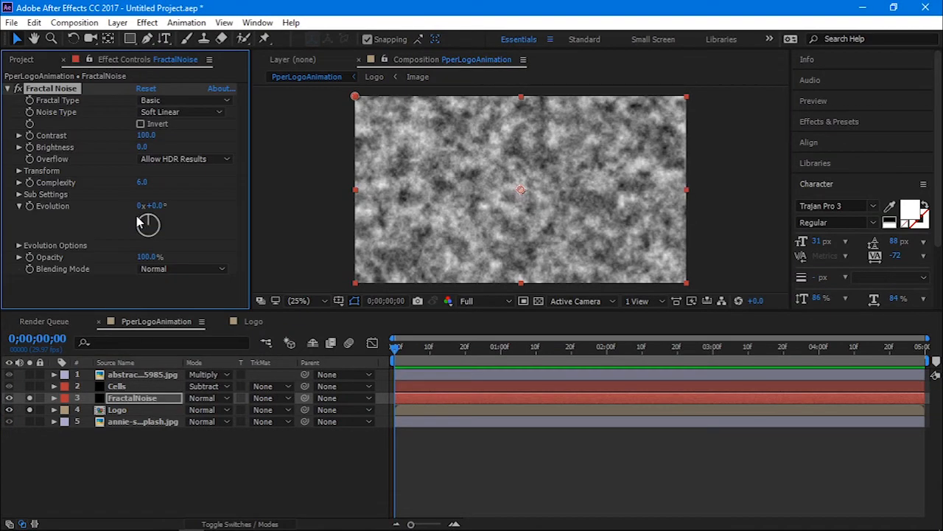
- Set the noise's complexity to 4, scale to 66, brightness to 22 and contrast to 164
left_click(182, 101)
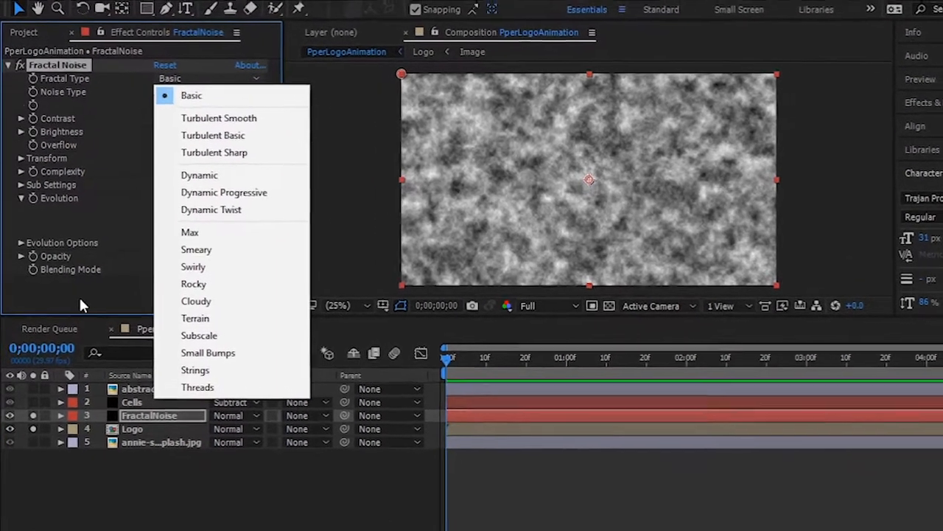
left_click(70, 291)
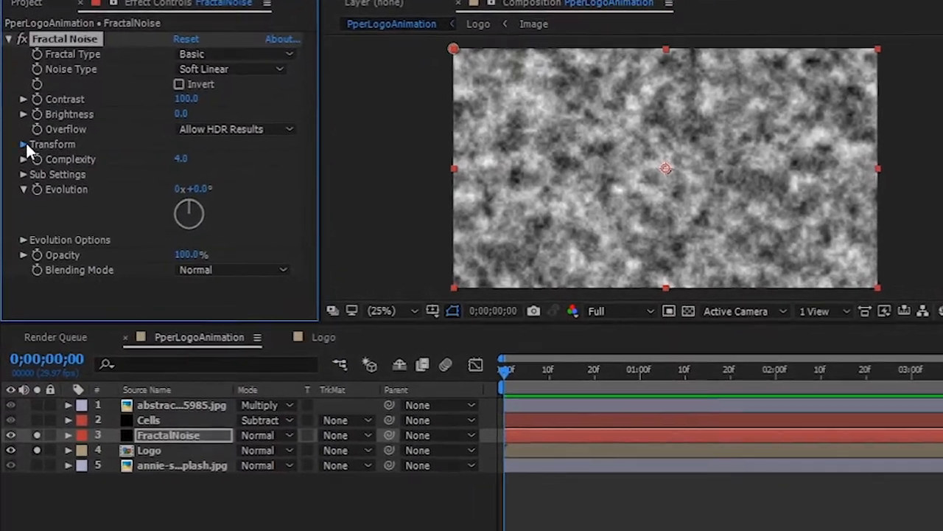
left_click(23, 153)
left_click_drag(180, 114, 207, 114)
left_click_drag(188, 101, 258, 102)
- Try inverting the noise and using the Dynamic, Dynamic Progressive and Turbulent Smooth fractal types, and return to non-inverted Basic
left_click(178, 85)
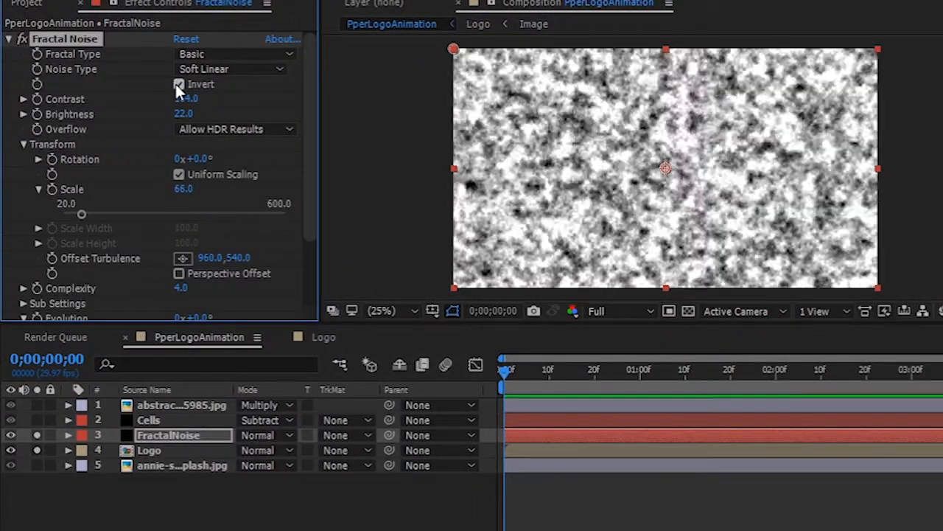
left_click(178, 85)
left_click(229, 55)
left_click(228, 156)
scroll(127, 271, "down", 3)
scroll(193, 77, "up", 3)
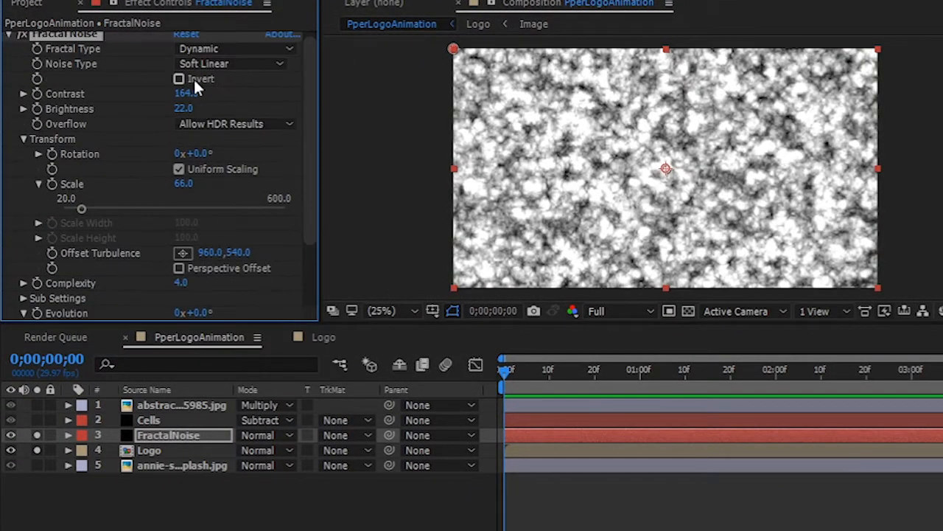
left_click(228, 48)
left_click(253, 178)
left_click(276, 49)
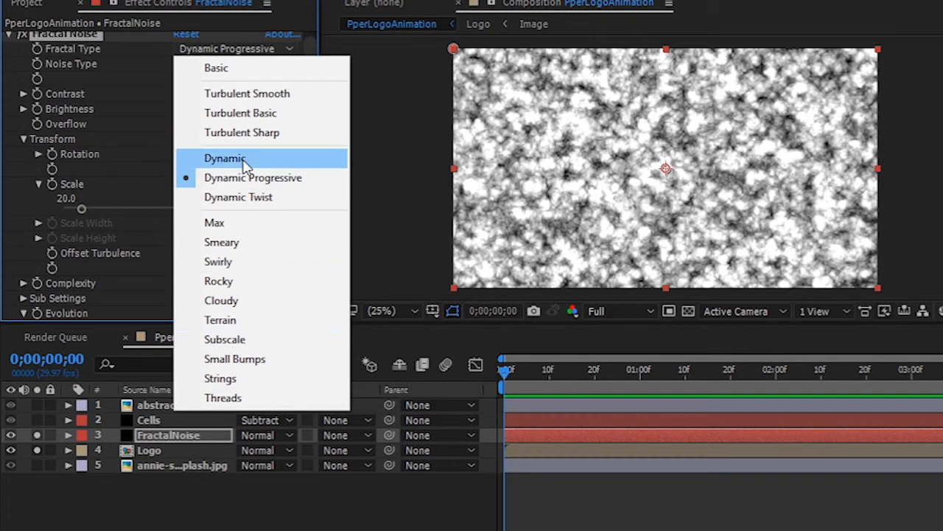
left_click(247, 94)
left_click(229, 48)
left_click(221, 68)
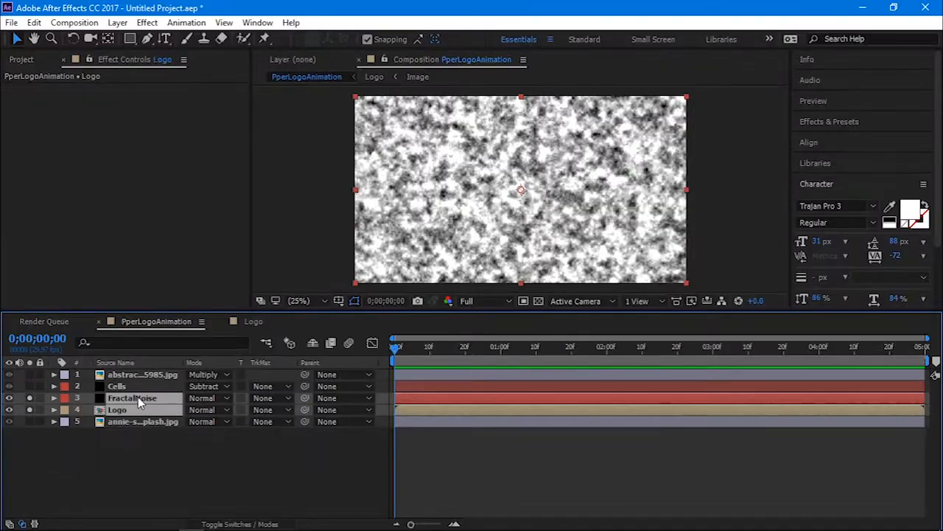
- Duplicate the FractalNoise and Logo layer pair and give both Logo layers a luma matte from the FractalNoise layer above them
left_click_drag(127, 423, 127, 408)
left_click(269, 410)
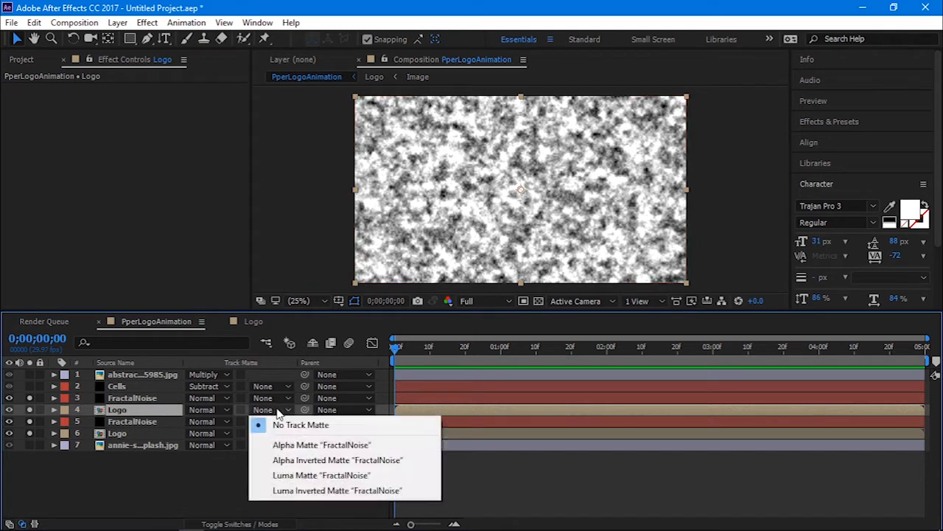
left_click(289, 476)
left_click(269, 433)
left_click(284, 497)
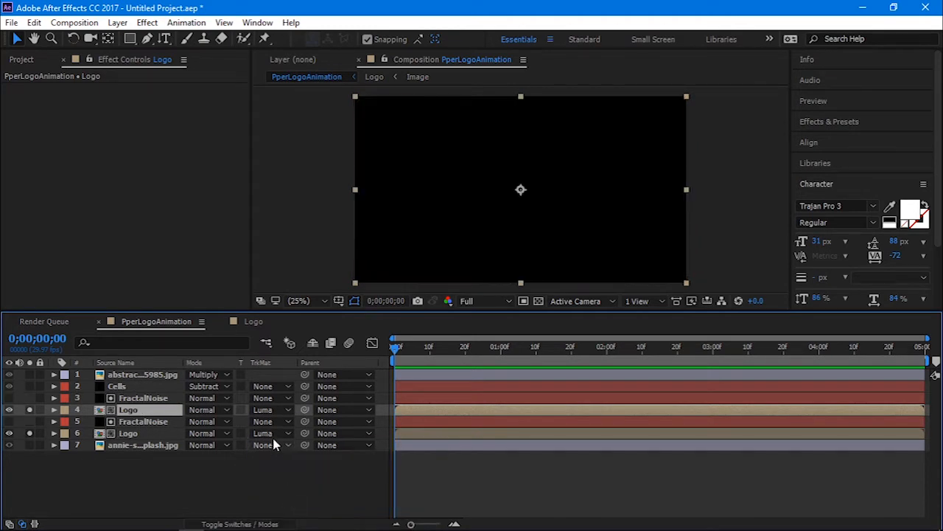
- Apply Simple Choker to the lower Logo layer with a choke matte of -38.30 and remove that layer's track matte
key("ctrl+space")
type("sim")
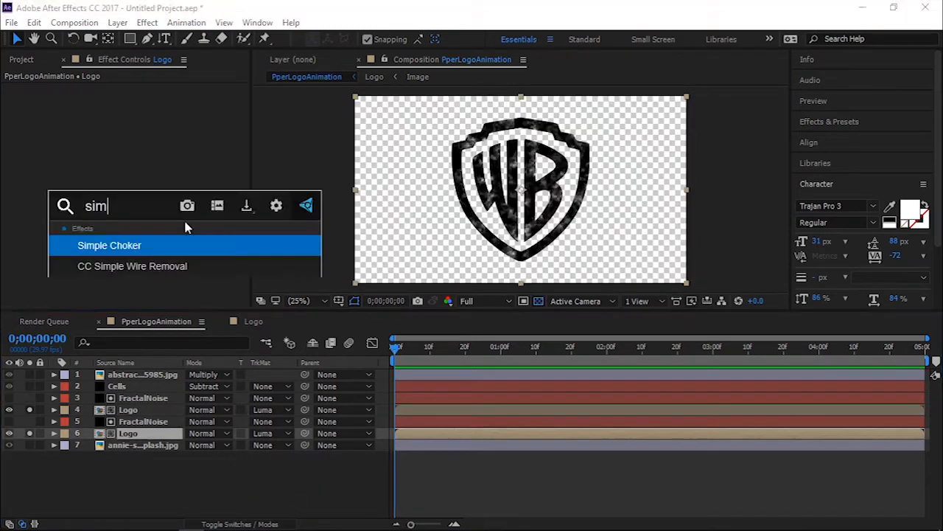
key("Return")
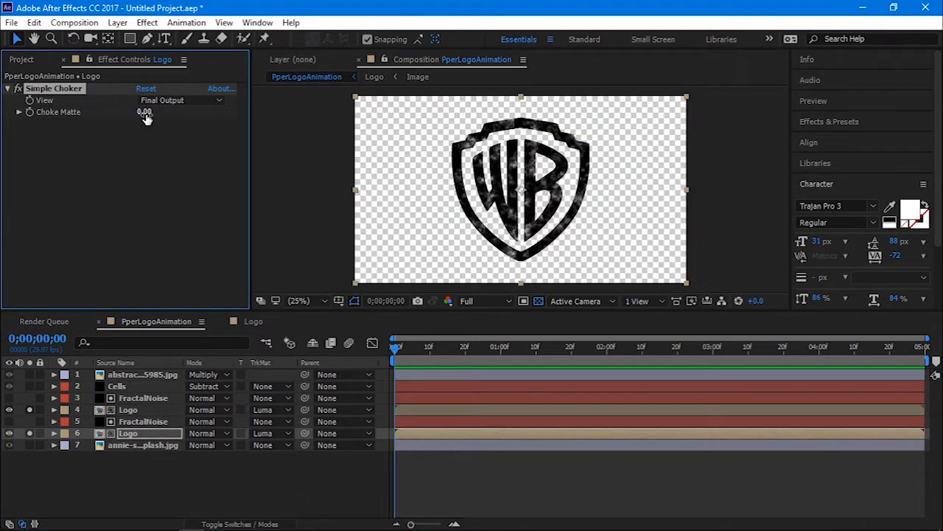
left_click_drag(148, 111, 76, 124)
left_click(269, 433)
left_click(276, 447)
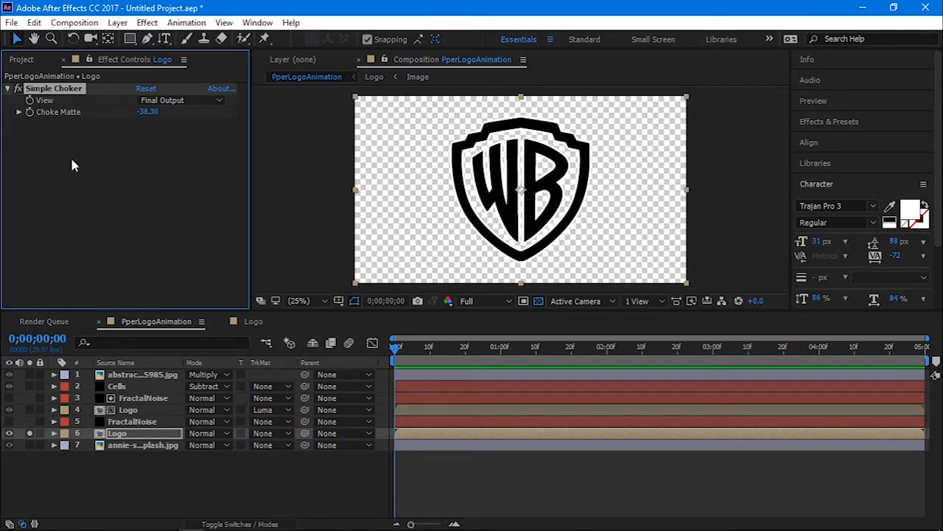
- Set the lower Logo layer's Simple Choker choke matte to -50
left_click(127, 432)
key("Return")
left_click(147, 111)
type("-50")
key("Return")
- Apply Turbulent Displace to the lower Logo layer with the displacement type Twist Smoother
key("ctrl+space")
type("tur")
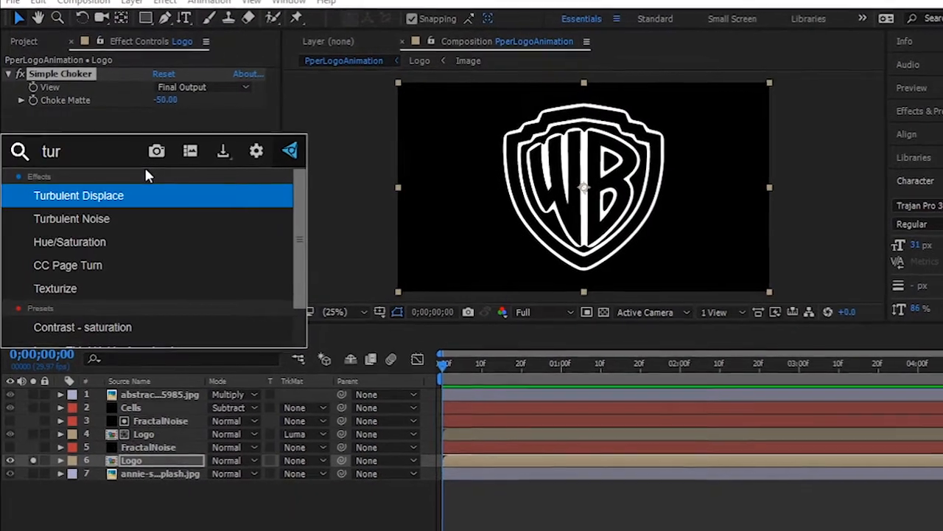
key("Return")
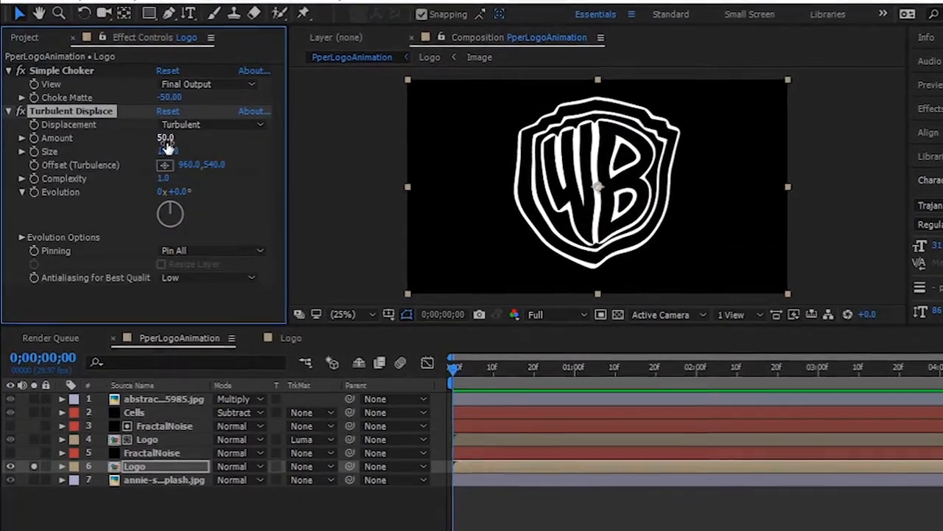
left_click(196, 124)
left_click(206, 235)
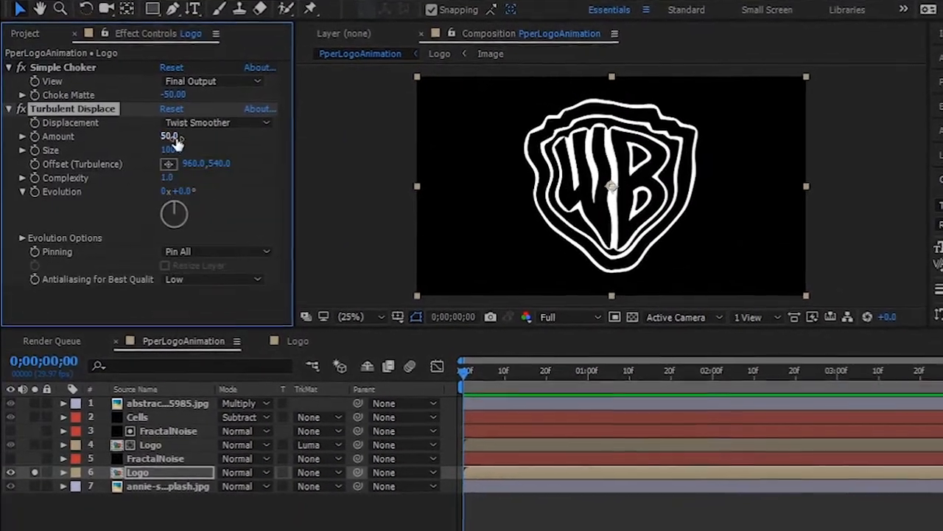
- Set Turbulent Displace's amount to 25 and size to 200 on the lower Logo layer, and adjust its complexity
left_click(168, 138)
type("25")
left_click(172, 151)
type("200")
key("Return")
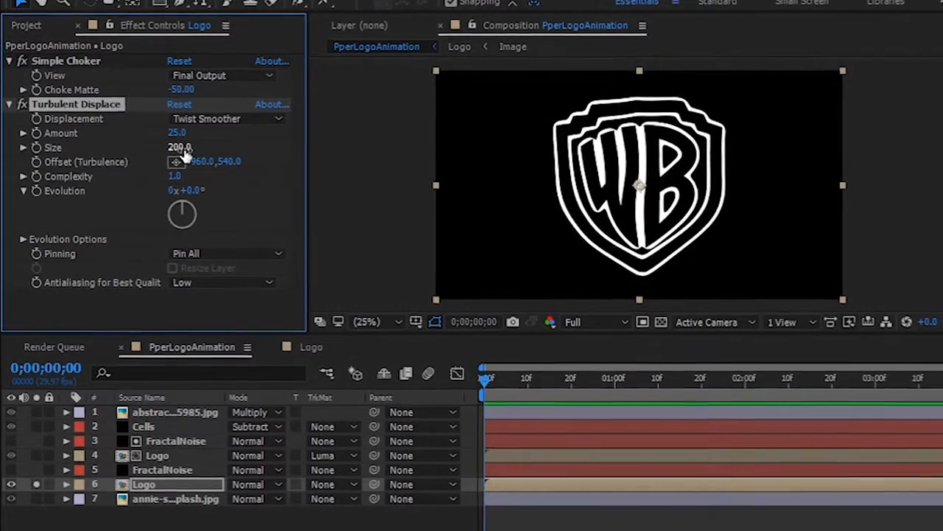
left_click(170, 177)
left_click(9, 103)
- Apply a black Fill effect to the lower Logo layer and show the composition's transparency grid
key("ctrl+space")
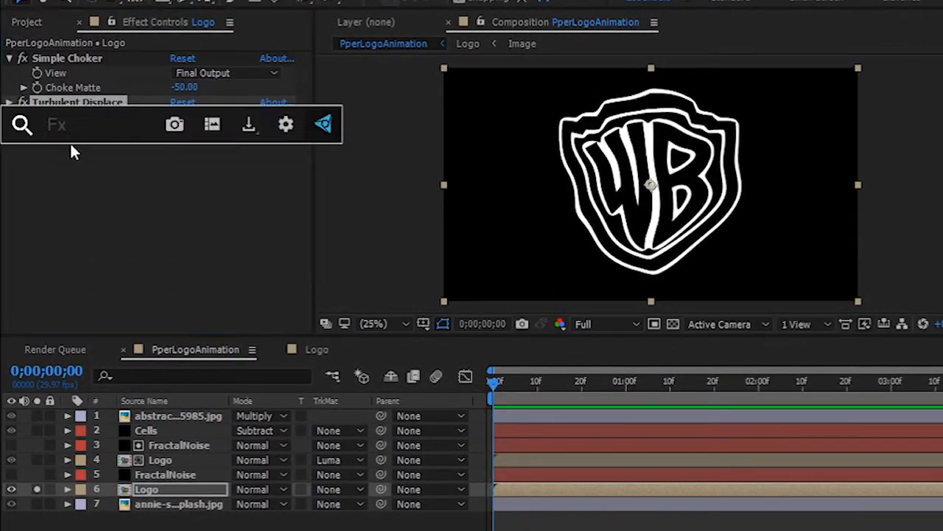
type("fill")
key("Return")
left_click(673, 324)
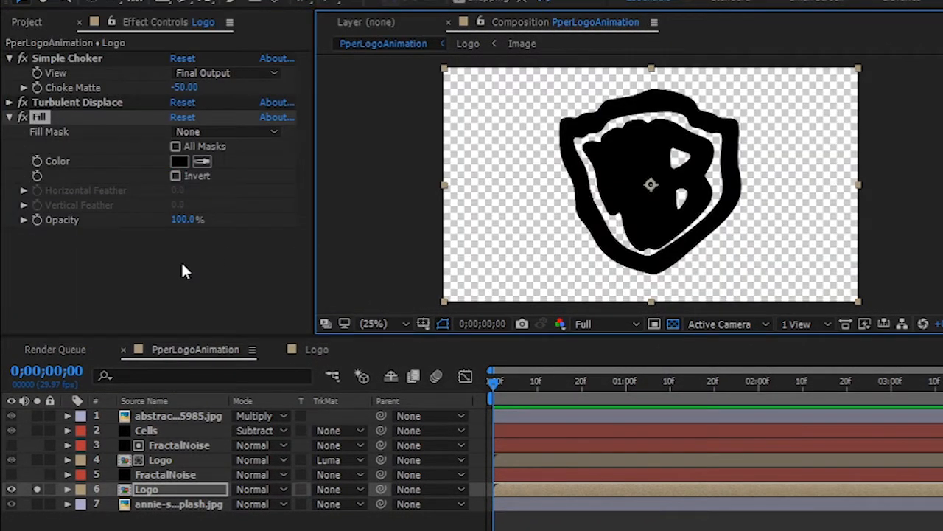
- Apply Box Blur to the lower Logo layer with a blur radius of 20, 2 iterations and repeated edge pixels
key("ctrl+space")
type("box")
key("Return")
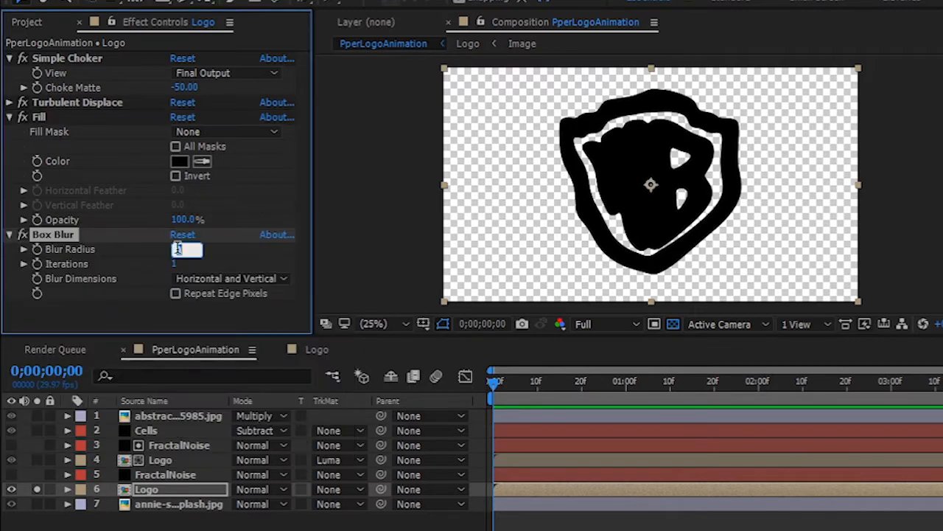
type("20")
key("Return")
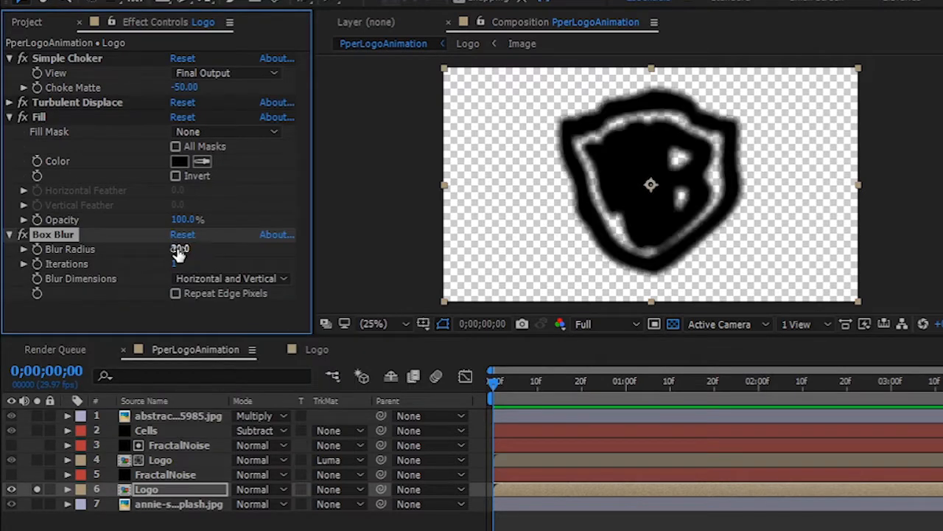
left_click(175, 293)
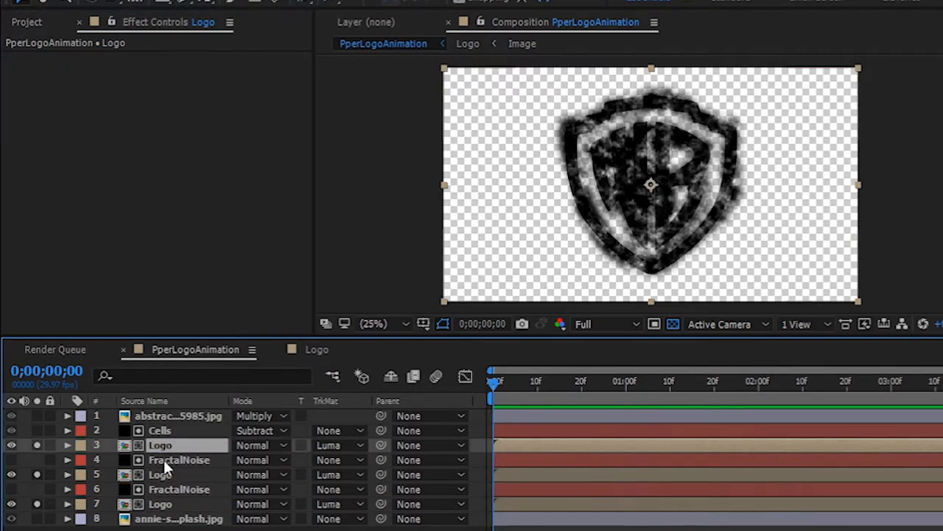
- Move the topmost Logo layer directly above the annie-s...plash.jpg background and set its track matte to None
left_click_drag(165, 446, 173, 507)
left_click(330, 504)
left_click(384, 404)
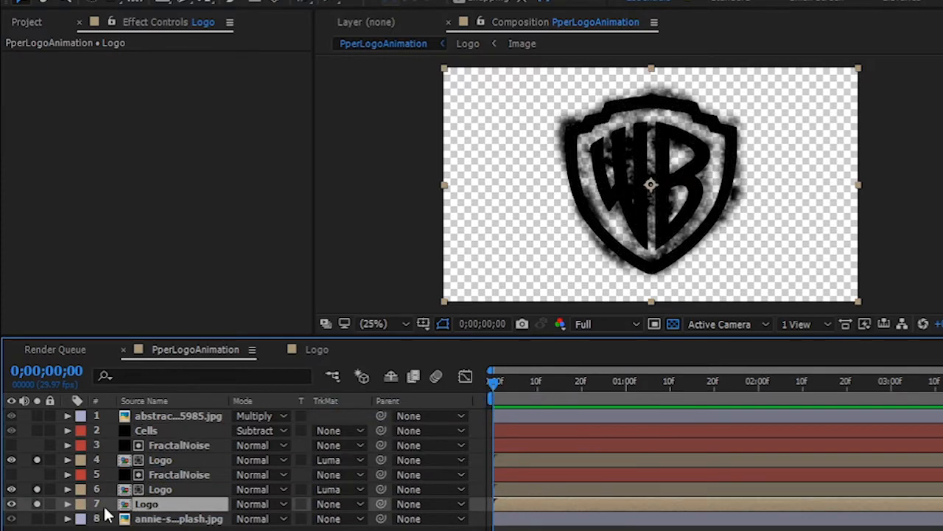
left_click(272, 506)
- Pre-compose both FractalNoise layers and their two matted Logo layers into a composition named Logo_
left_click(156, 488)
left_click(165, 474, "ctrl")
left_click(168, 460, "ctrl")
left_click(171, 446, "ctrl")
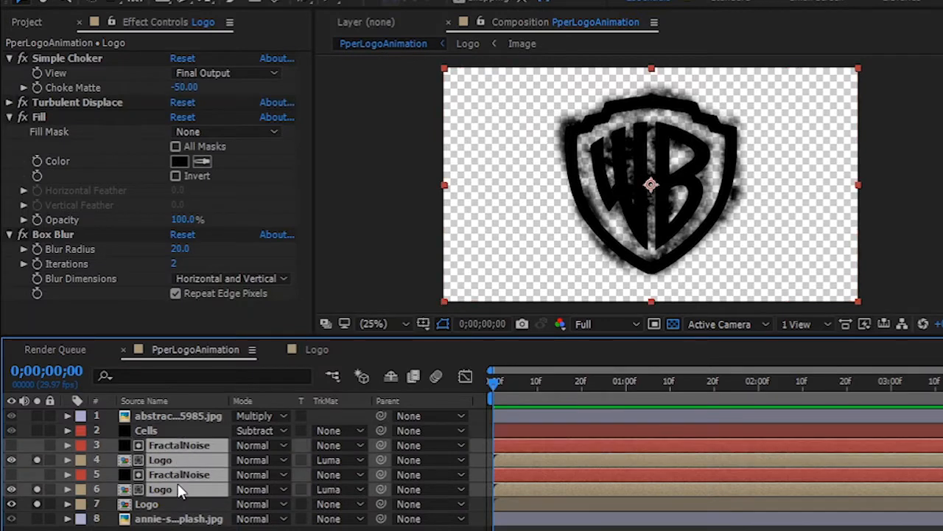
right_click(179, 488)
left_click(206, 526)
type("Logo_")
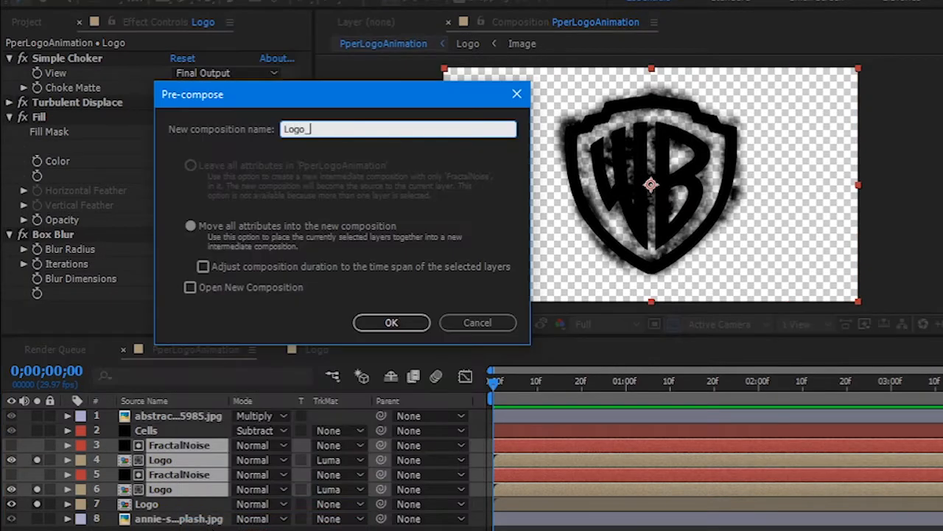
key("Return")
- Turn off solo on Logo_ and Logo, and blend the Logo layer in Overlay mode at reduced opacity
left_click(154, 462)
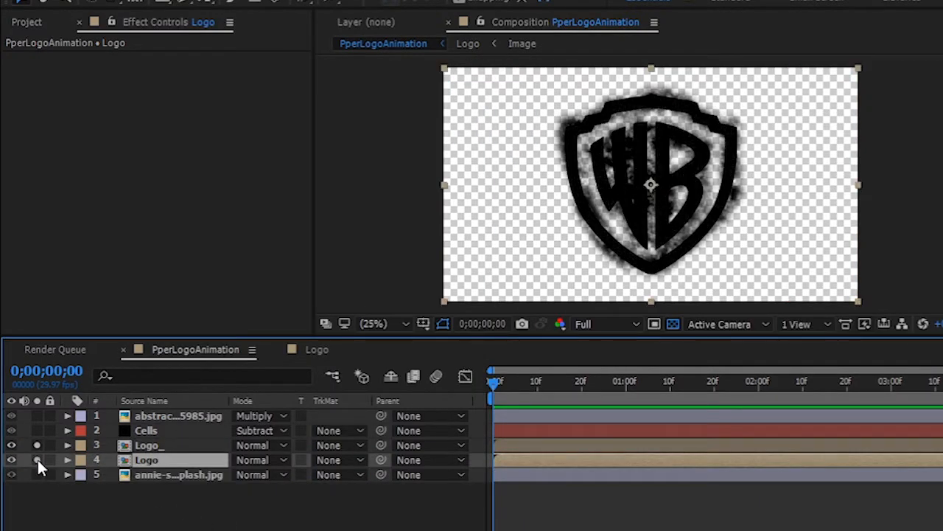
left_click_drag(37, 445, 38, 460)
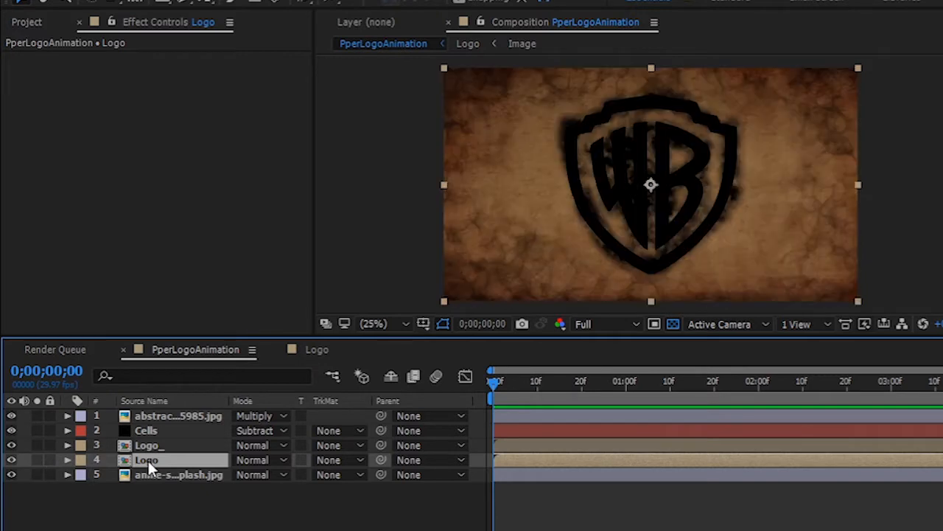
left_click(254, 460)
left_click(321, 354)
key("t")
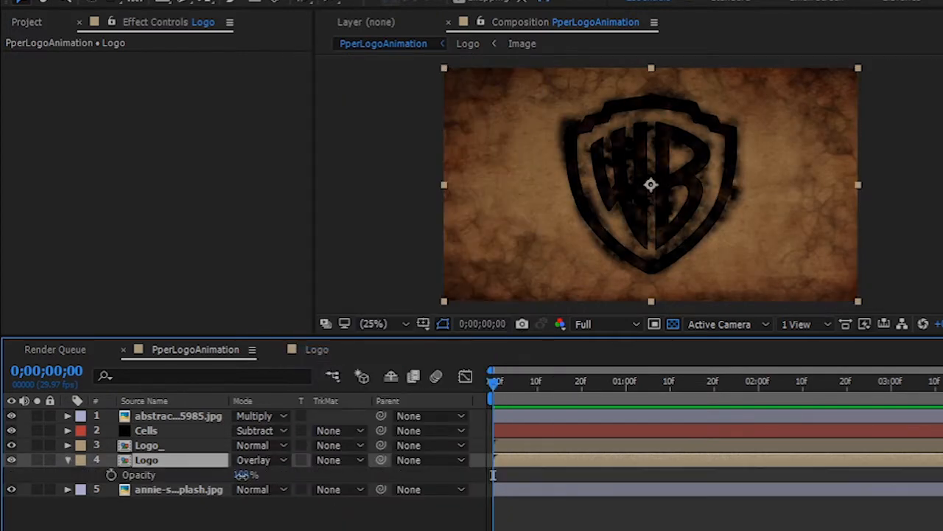
left_click_drag(241, 476, 209, 475)
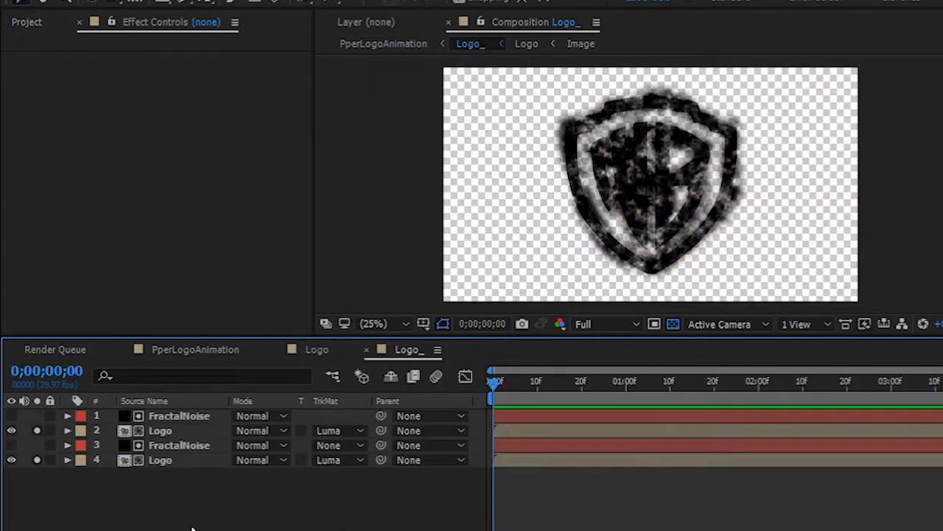
- Create a black solid named RandomMask in the Logo_ composition and move it below all other layers
key("ctrl+y")
key("Return")
left_click_drag(189, 416, 191, 495)
- Draw three irregular Pen masks on RandomMask: one beside each side of the shield's lower half and a small one near the upper-right corner
left_click(557, 224)
left_click(528, 180)
left_click_drag(503, 187, 498, 221)
left_click(486, 264)
left_click_drag(553, 271, 582, 274)
left_click(557, 224)
left_click(744, 249)
left_click(820, 168)
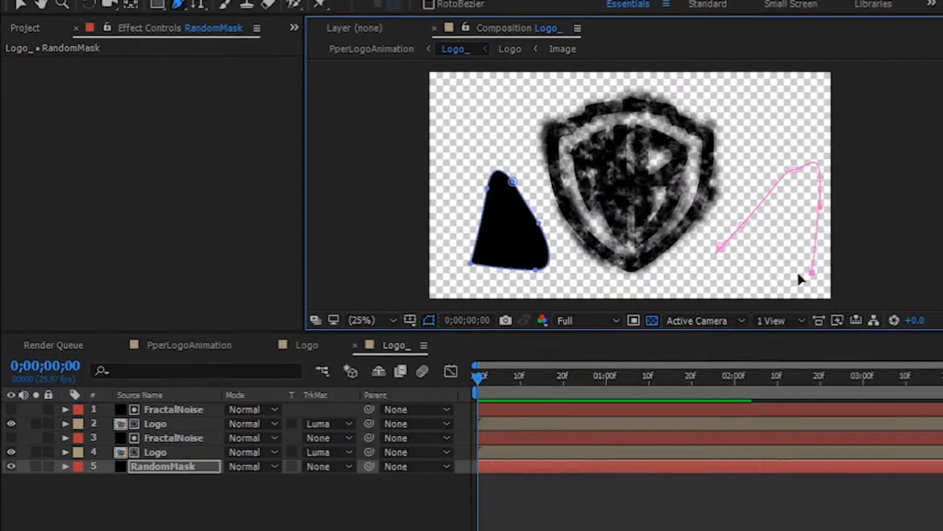
left_click(757, 108)
left_click(777, 88)
left_click(761, 85)
- Feather the edges of all three RandomMask masks together and reduce the layer's opacity
left_click(185, 457)
key("m")
key("m")
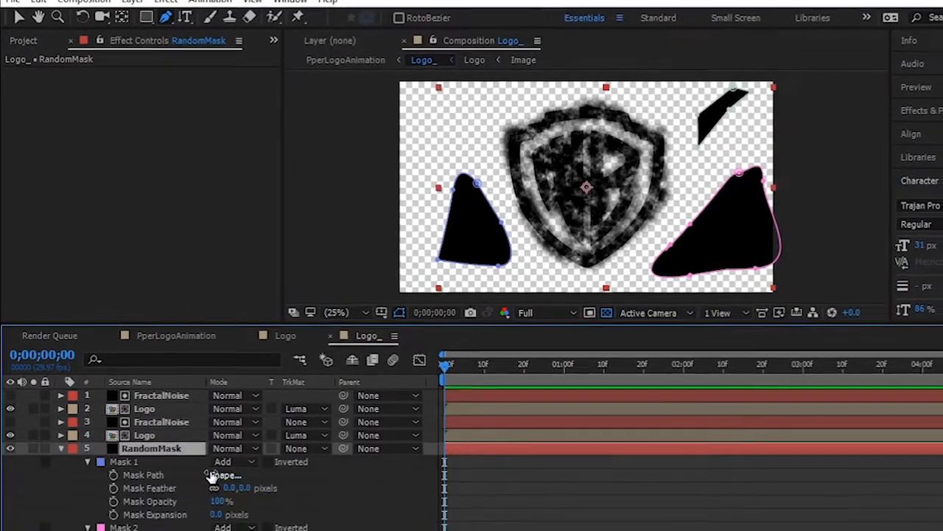
left_click(141, 482)
scroll(139, 487, "down", 2)
left_click(140, 492, "ctrl")
scroll(140, 493, "down", 2)
left_click(141, 504, "ctrl")
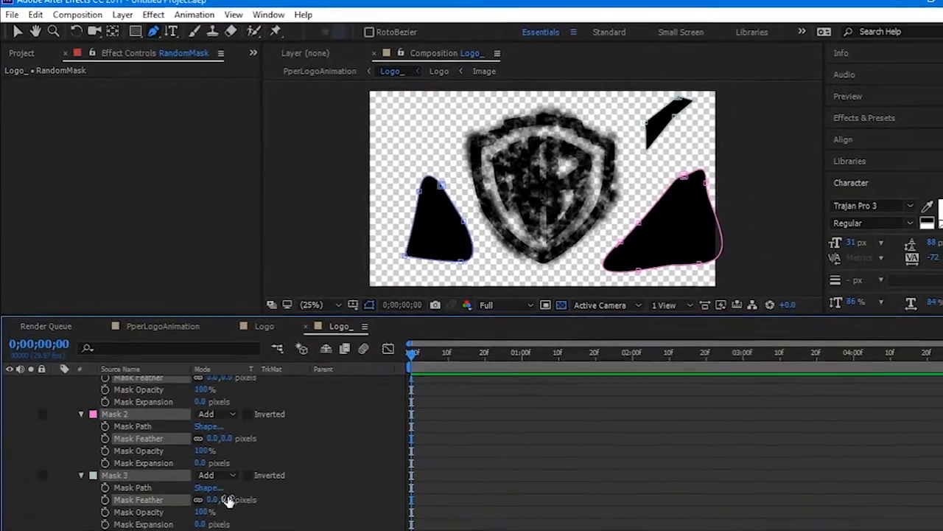
left_click_drag(228, 500, 324, 506)
scroll(793, 434, "up", 4)
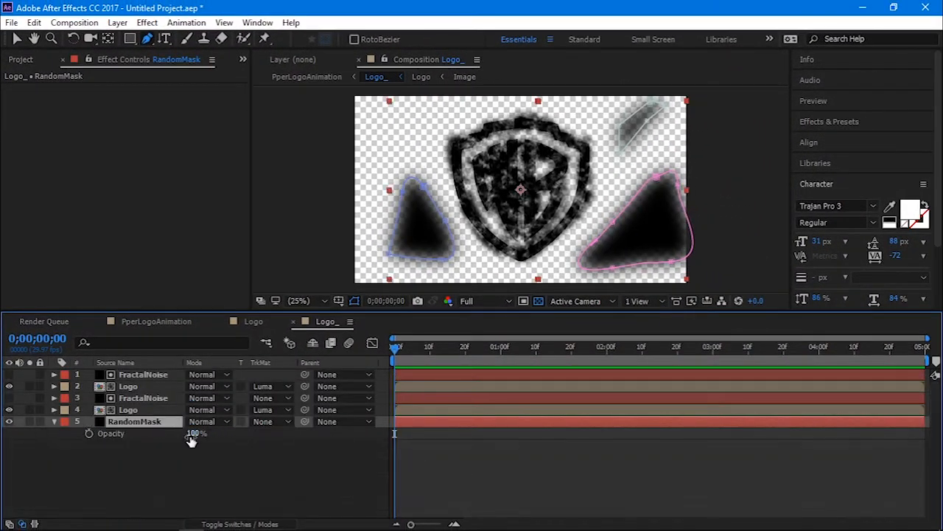
left_click_drag(191, 440, 203, 463)
- Return to the PperLogoAnimation composition and create a black solid named Lines directly above Logo_
left_click(178, 322)
right_click(167, 459)
mouse_move(227, 335)
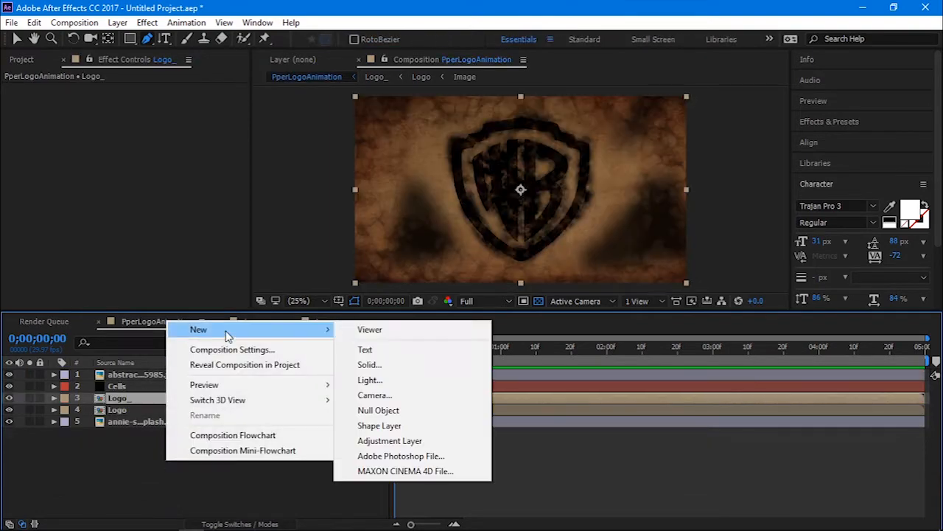
left_click(370, 365)
type("Lines")
key("Return")
- Apply the Gradient Ramp effect to the Lines layer
key("ctrl+space")
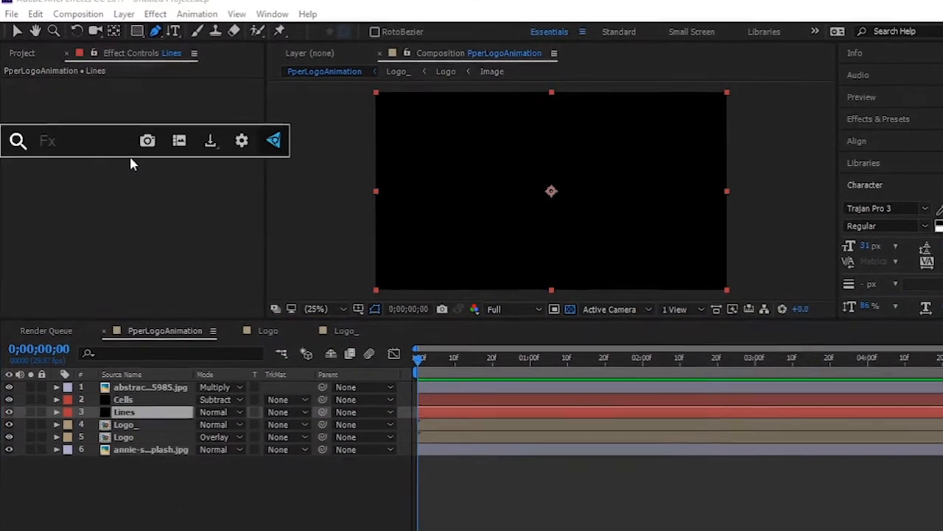
type("ramp")
key("Return")
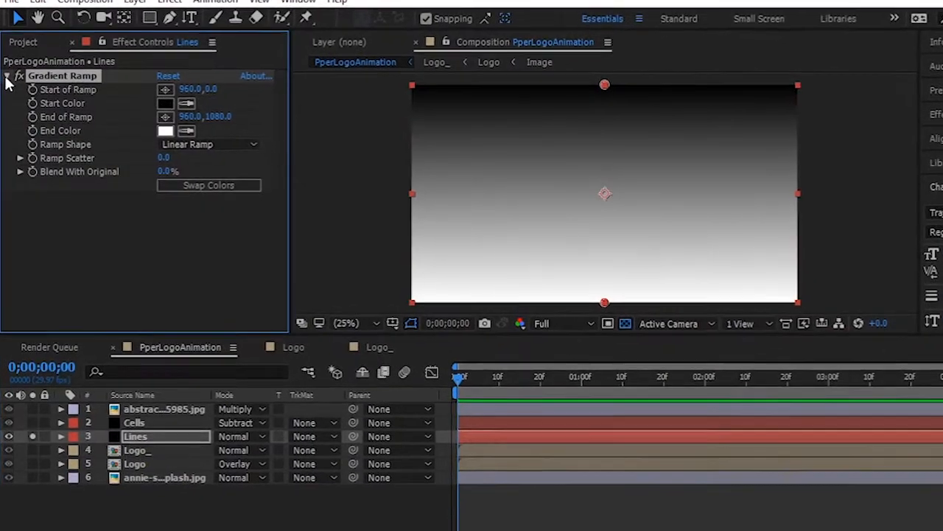
- Apply Curves to the Lines layer and shape a steep S-curve that leaves a narrow black-to-white transition
key("ctrl+space")
type("cu")
left_click(100, 270)
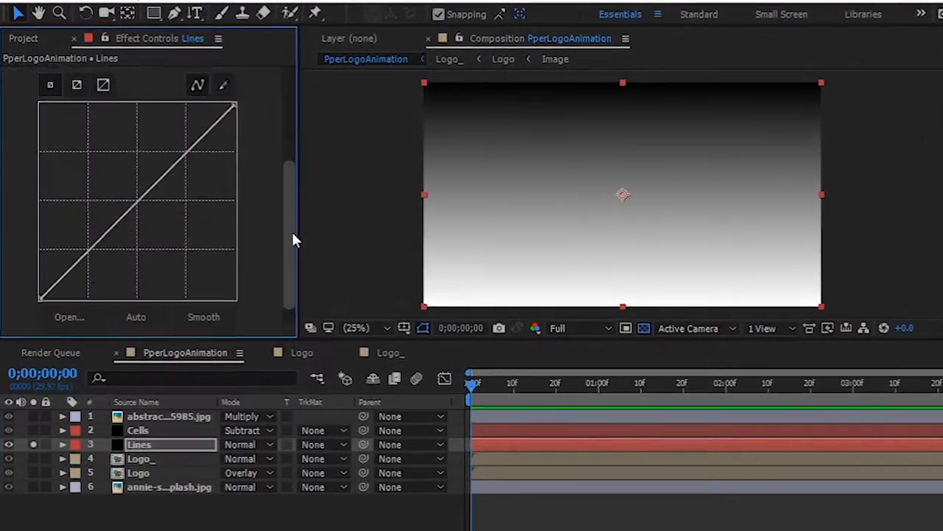
left_click_drag(294, 233, 294, 243)
left_click_drag(119, 211, 126, 259)
left_click_drag(172, 194, 161, 103)
left_click_drag(306, 240, 305, 165)
left_click(6, 147)
left_click(6, 67)
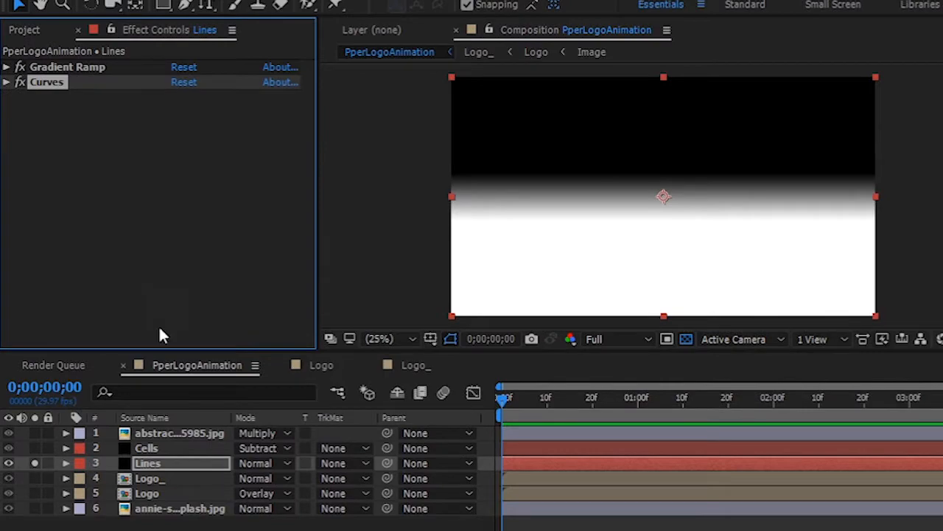
- Apply CC Tiler to the Lines layer with a scale of 1.5%
key("ctrl+space")
type("cc ti")
key("Return")
left_click_drag(185, 112, 177, 124)
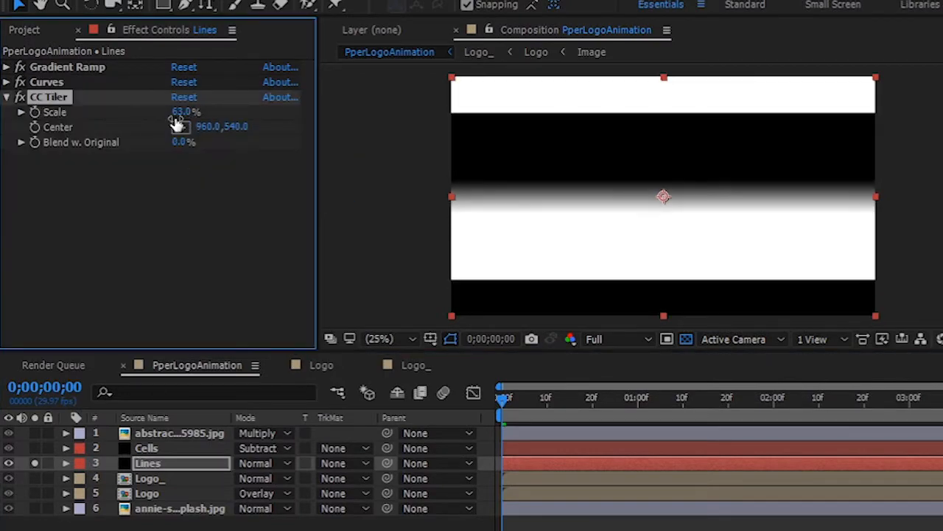
left_click(180, 113)
type("2")
key("Return")
left_click(181, 113)
type("1.5")
key("Return")
left_click(7, 100)
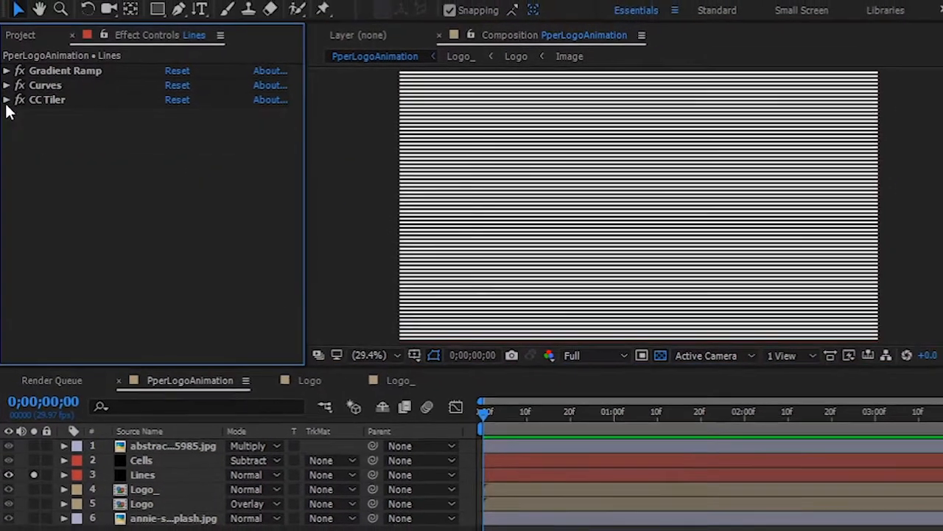
- Use the Lines layer as a luma track matte for the Logo_ layer
left_click(142, 474)
left_click(332, 489)
left_click(383, 530)
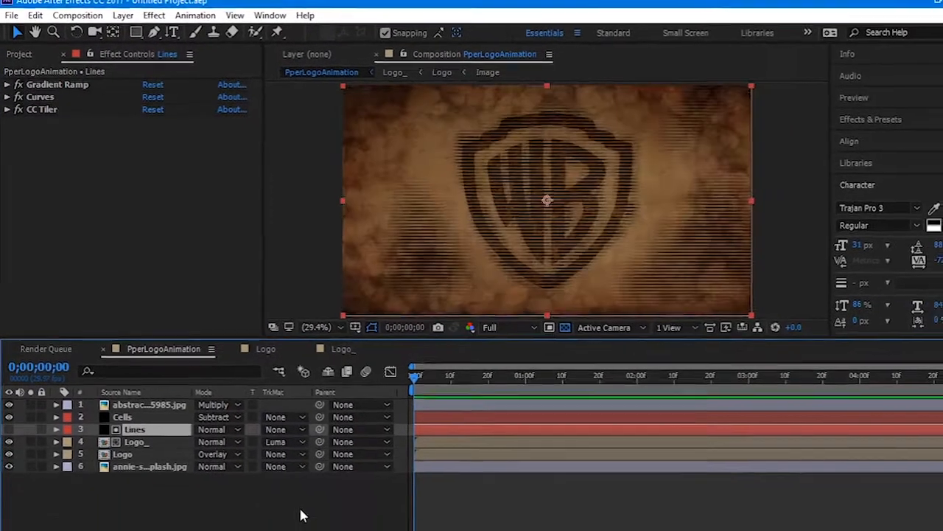
- Create a text layer reading "WB Entertainments" and set its font size to 70 px
right_click(149, 491)
mouse_move(198, 346)
left_click(360, 373)
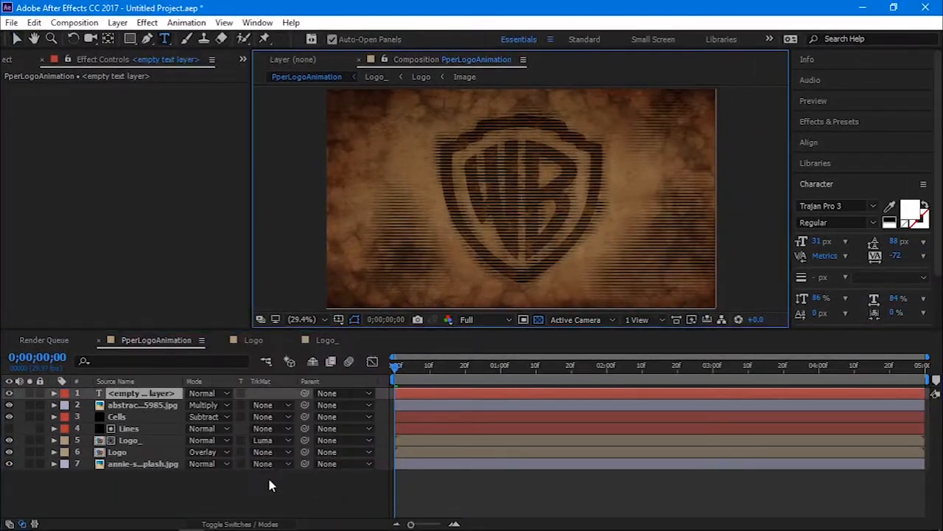
type("WB")
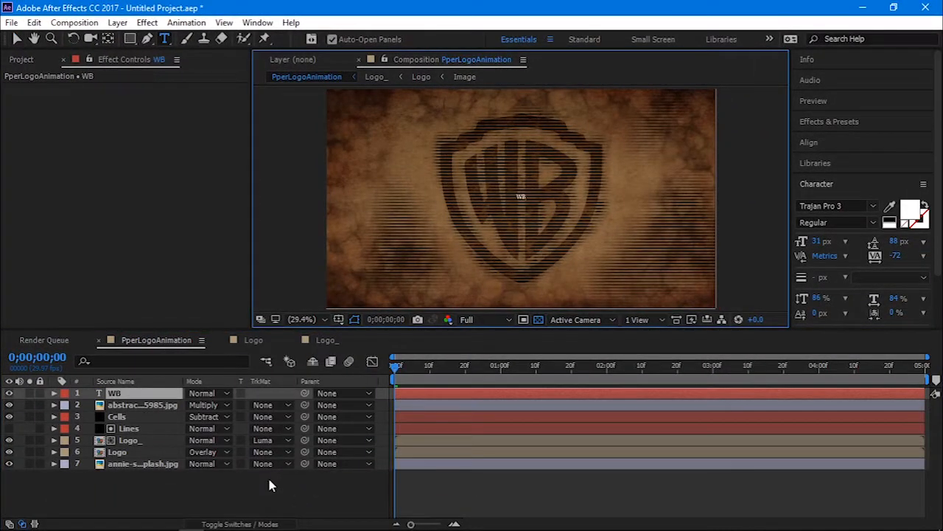
type(" Entertainments")
left_click_drag(817, 241, 845, 241)
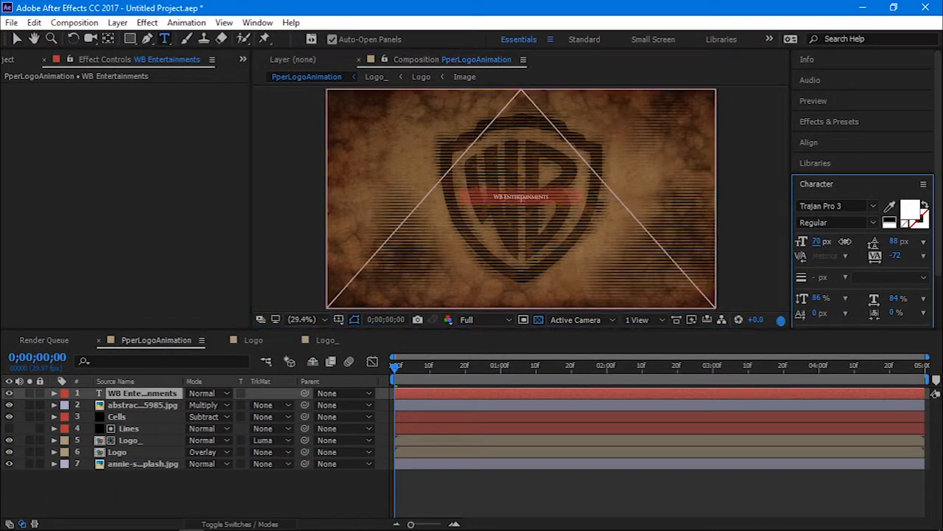
- Set the WB Entertainments text to the Scriptina font with 96 px leading and -20 tracking
left_click(872, 209)
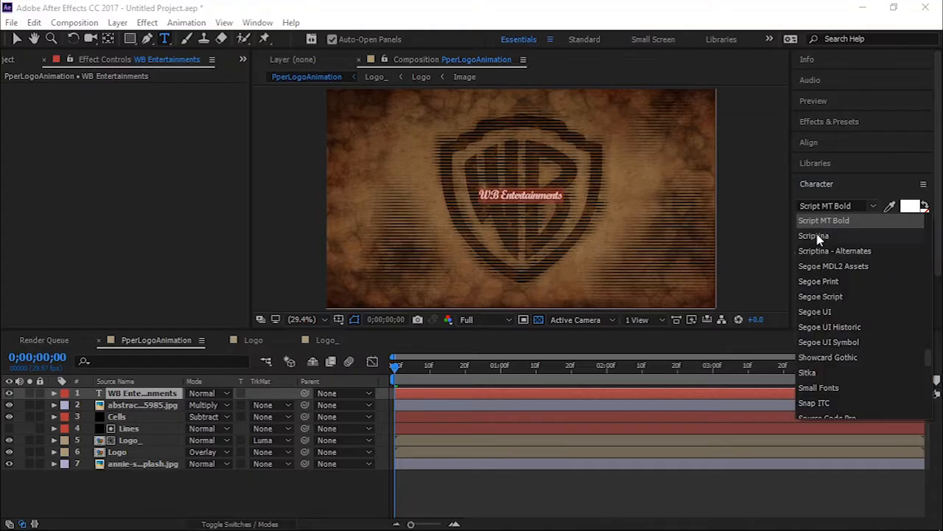
left_click(818, 236)
left_click(874, 222)
left_click(874, 210)
left_click(753, 8)
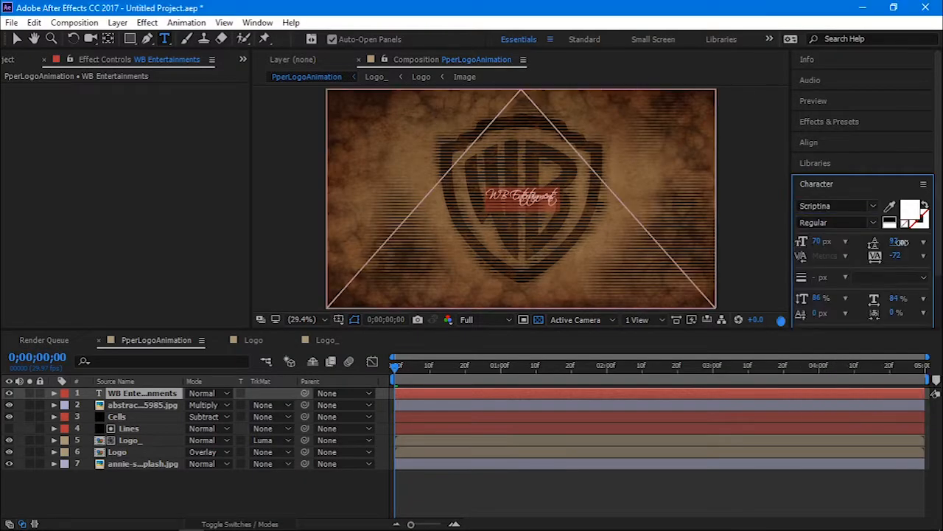
- Solo the WB Entertainments layer and set its vertical scale to 89% and horizontal scale to 90%
left_click(30, 393)
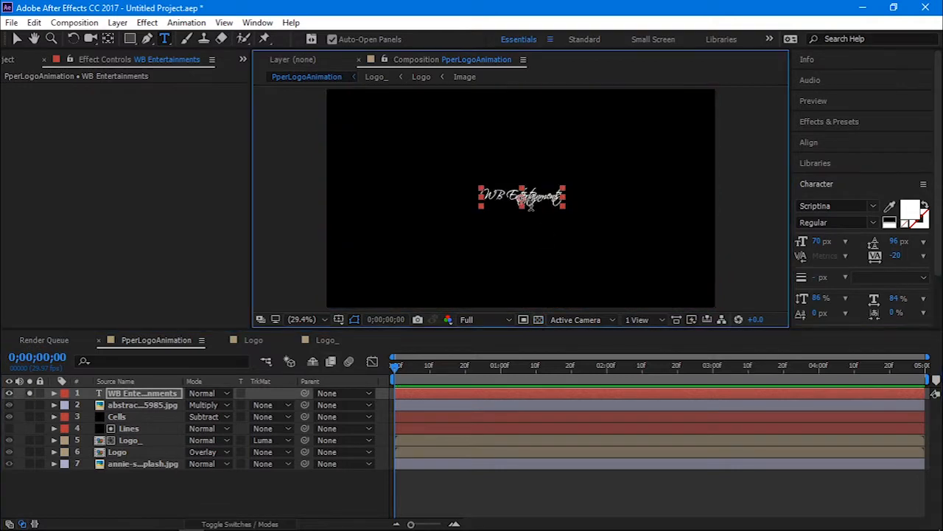
scroll(559, 194, "up", 4)
left_click(894, 312)
left_click_drag(893, 299, 898, 298)
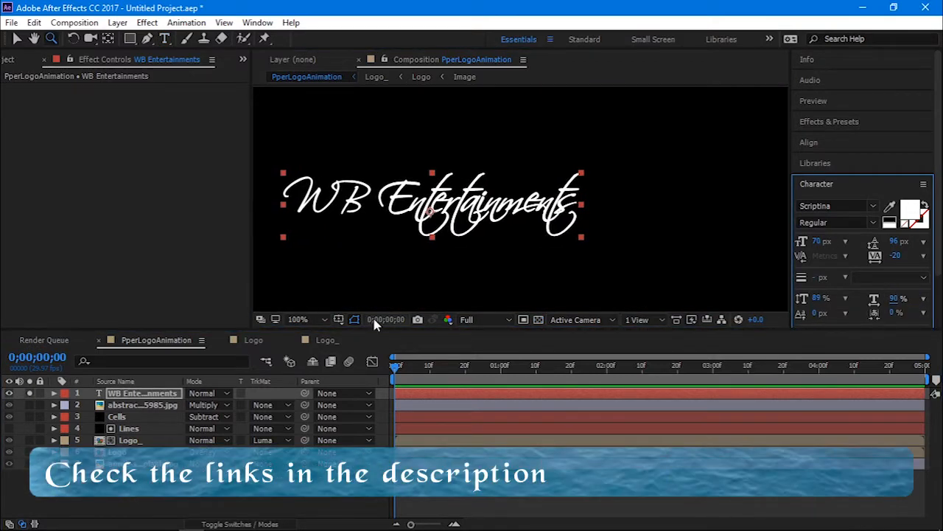
- Show the composition with a transparent background and pre-compose the WB Entertainments layer as "Text"
left_click(307, 320)
left_click(313, 77)
left_click(492, 320)
left_click(539, 320)
left_click(150, 396)
right_click(149, 400)
left_click(211, 463)
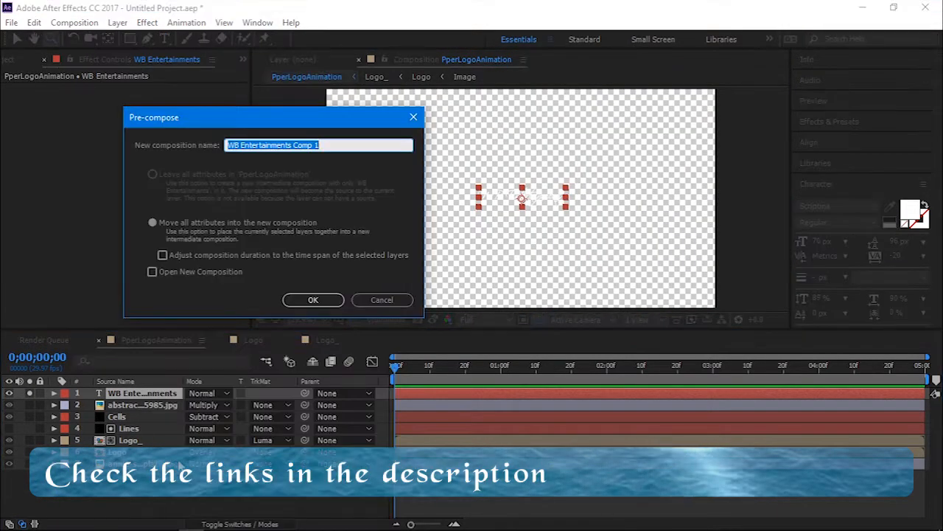
type("Text")
key("Return")
- Apply a Fill effect to the Text layer and set its color to black
key("ctrl+space")
type("fi")
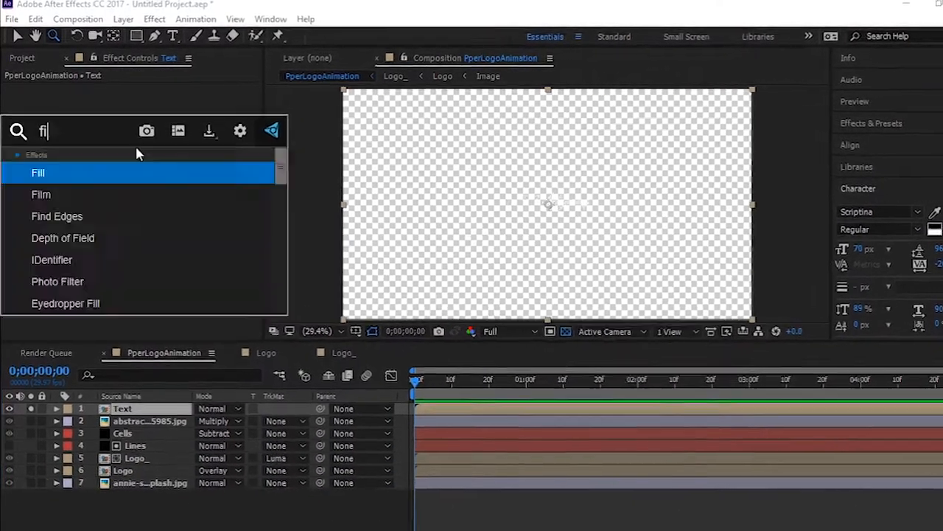
key("Return")
key("v")
left_click(144, 122)
left_click_drag(73, 170, 19, 209)
left_click(346, 31)
- Apply a Roughen Edges effect to the Text layer and set its Border to 2.90
key("z")
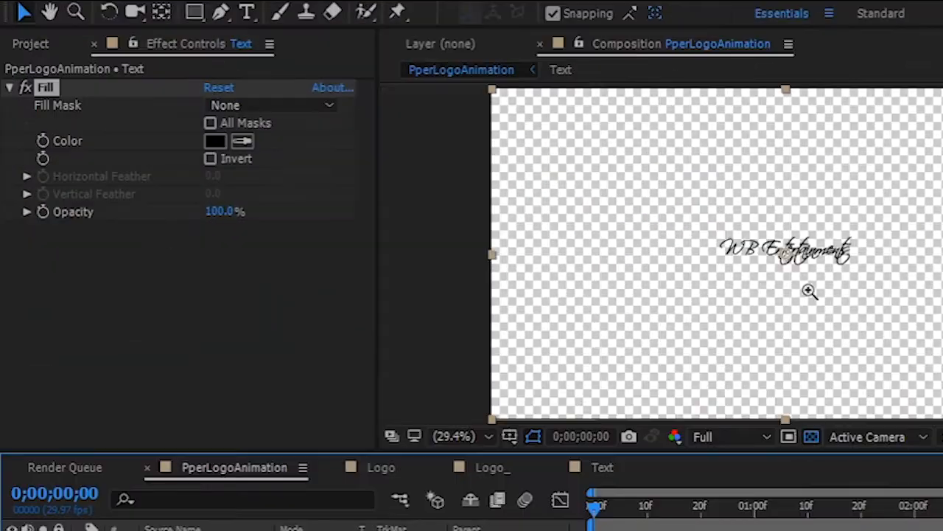
left_click(620, 243)
left_click(620, 243)
left_click(619, 244)
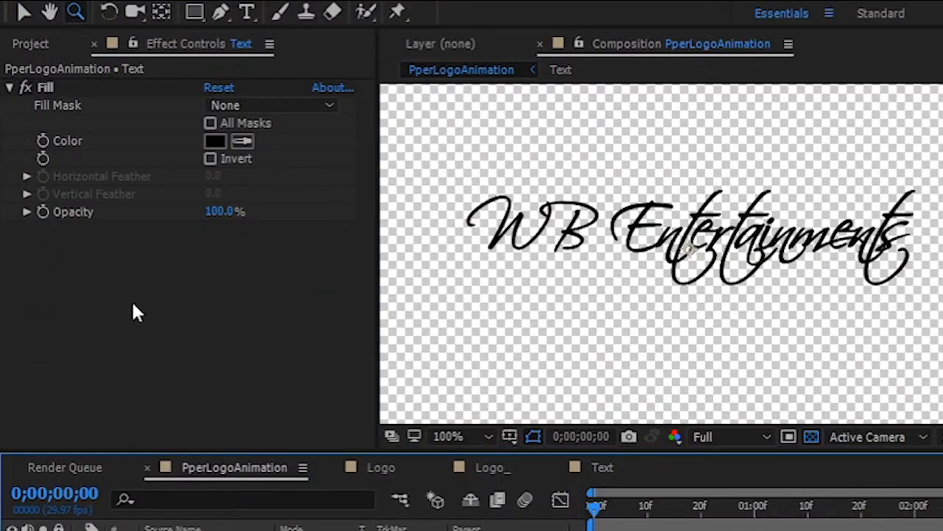
key("ctrl+space")
type("rough")
key("Return")
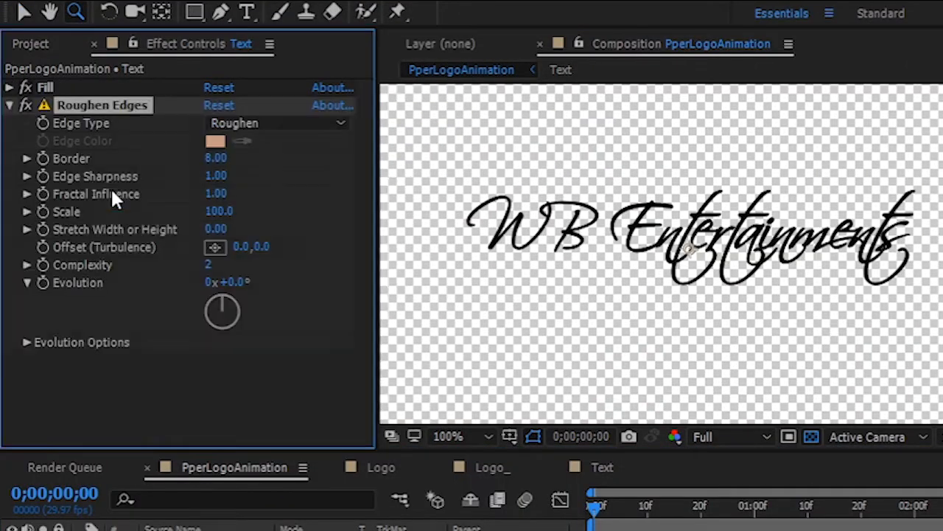
key("v")
left_click_drag(243, 159, 221, 171)
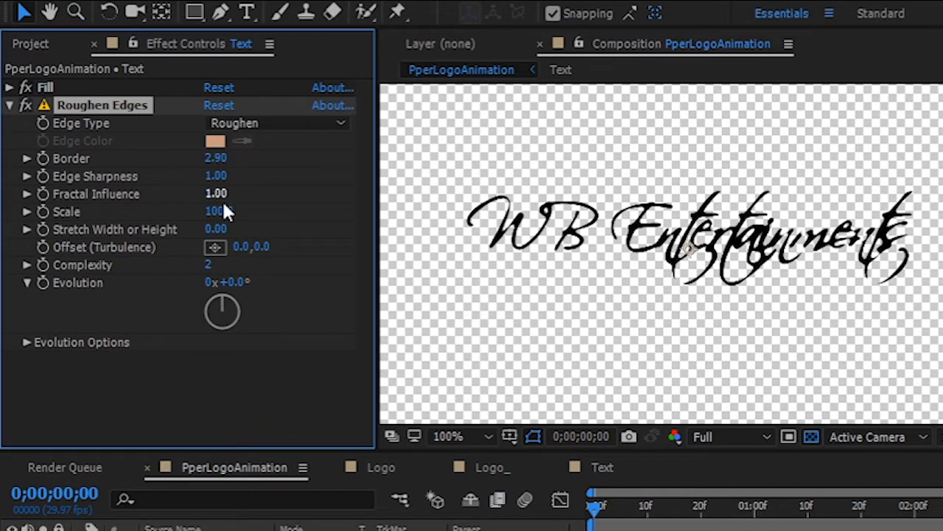
- Set the Roughen Edges scale to 68, complexity to 1 and edge type to Spiky
left_click_drag(261, 216, 198, 229)
left_click(208, 264)
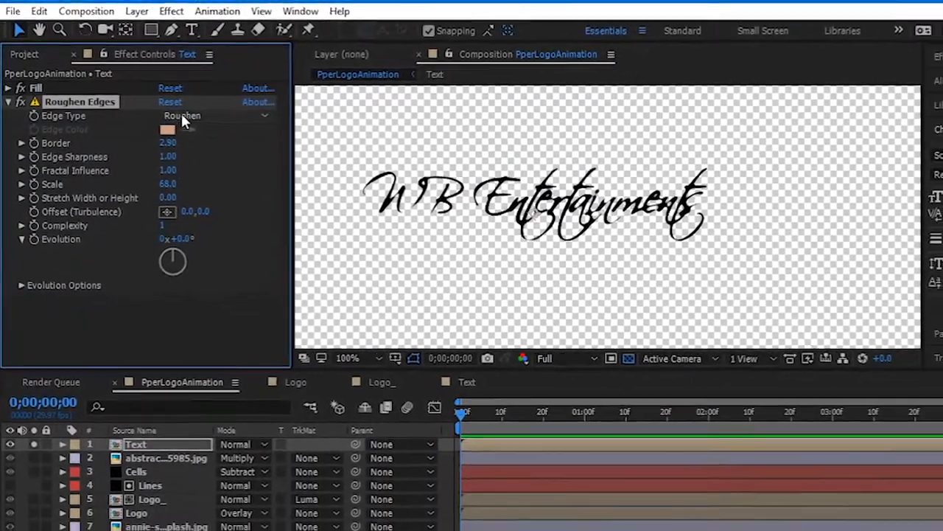
left_click(210, 120)
left_click(188, 181)
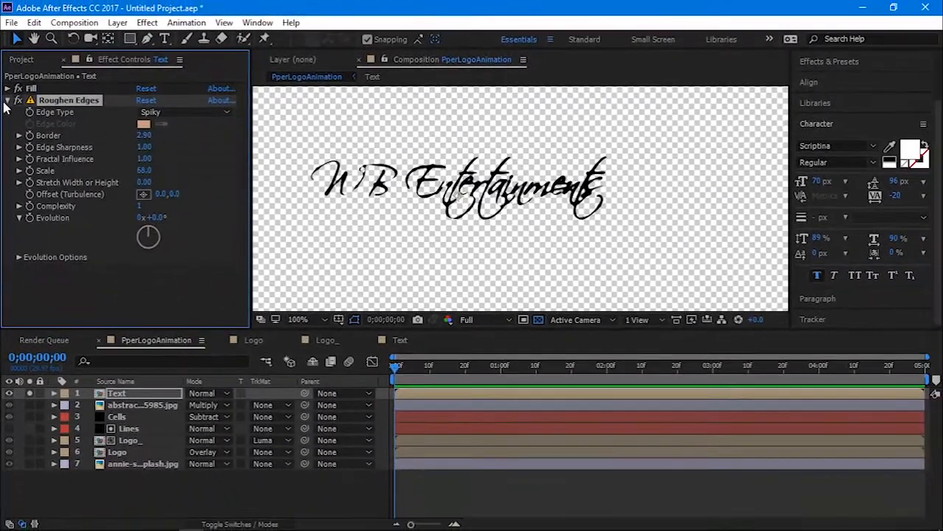
- Duplicate the Text layer and set the lower copy's Roughen Edges to Border 1.00, Edge Sharpness 0.84 and Complexity 2
left_click(120, 396)
key("ctrl+d")
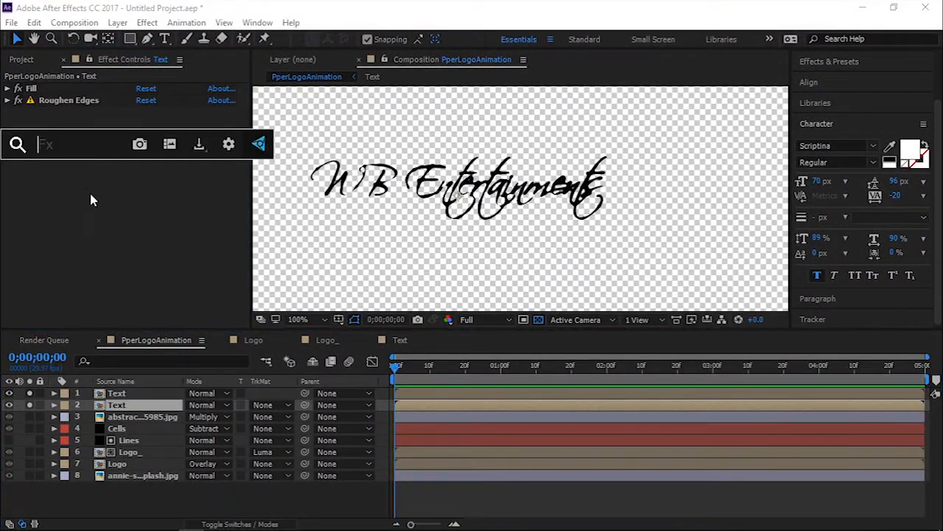
left_click(8, 101)
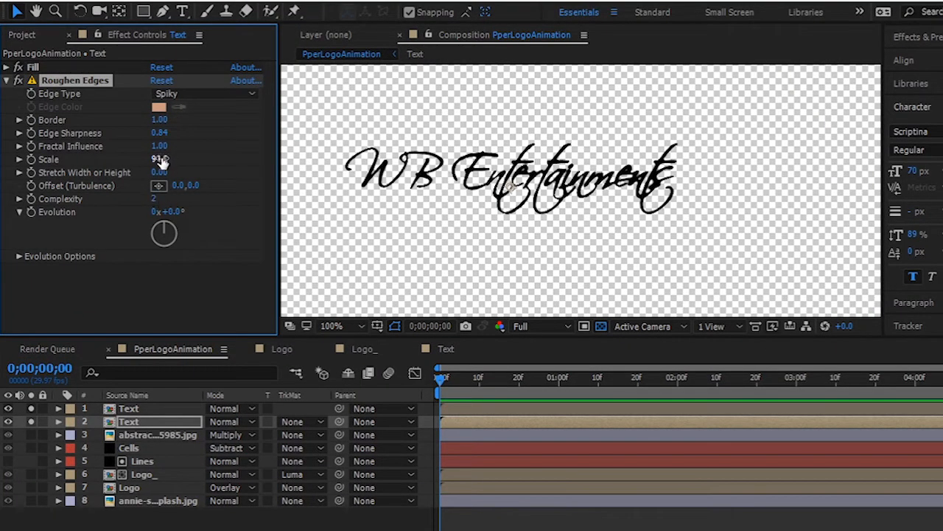
- Apply a Box Blur to the lower Text layer with a 4.0 blur radius and 2 iterations
key("ctrl+space")
type("bo")
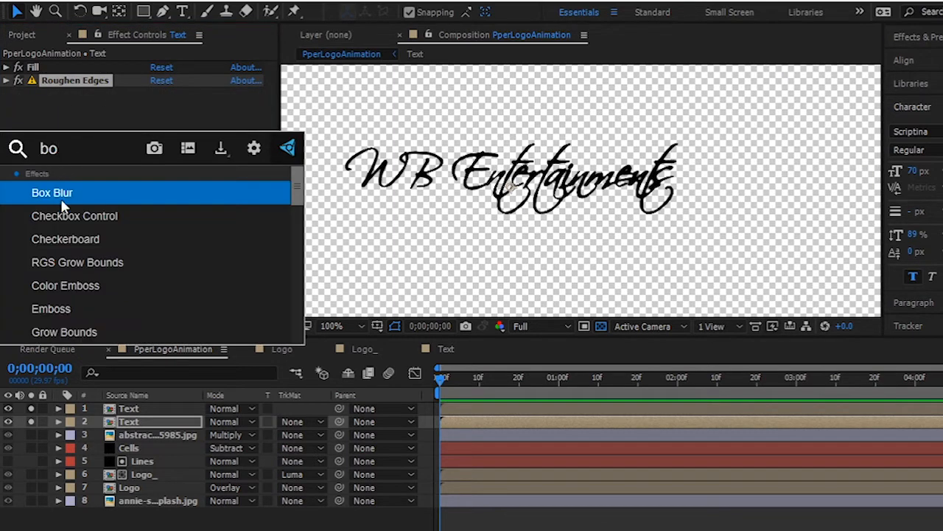
key("Return")
left_click_drag(160, 110, 168, 120)
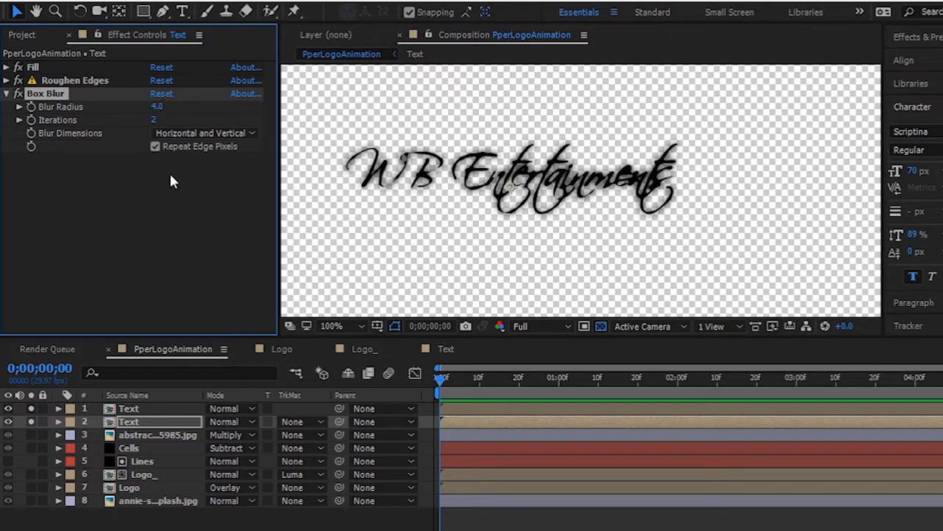
- Pre-compose the two Text layers together as "Text_"
left_click(131, 412, "shift")
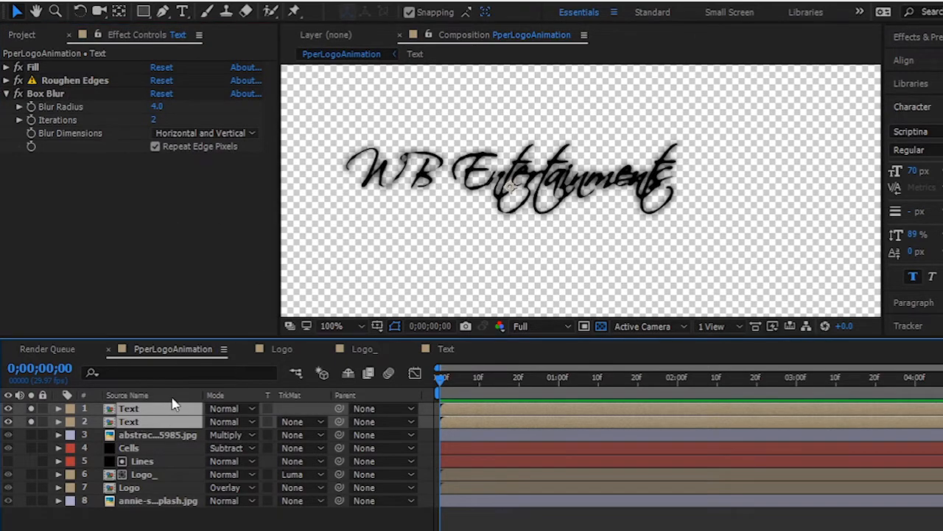
key("ctrl+shift+c")
type("Text_")
key("Return")
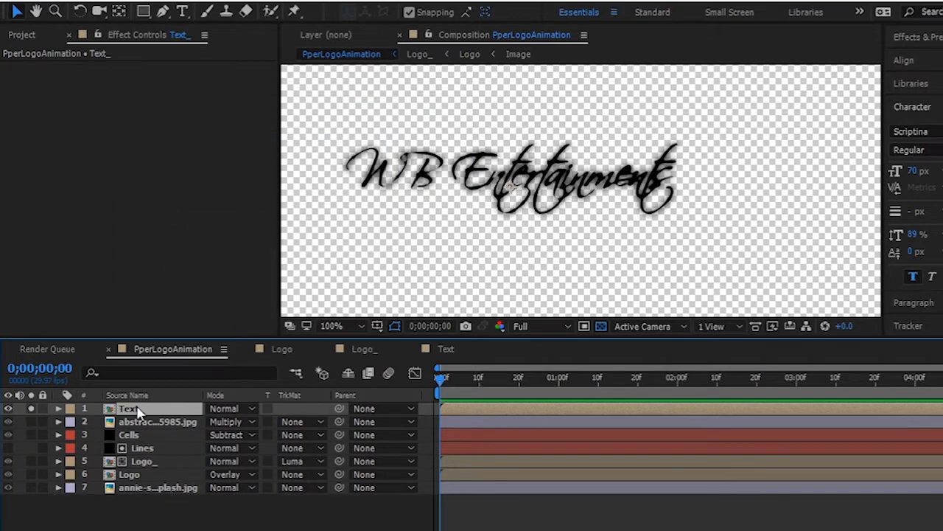
- Place the Text_ layer below Cells, unsolo it and move the title over the lower-right part of the WB shield
left_click_drag(137, 412, 141, 440)
left_click(332, 325)
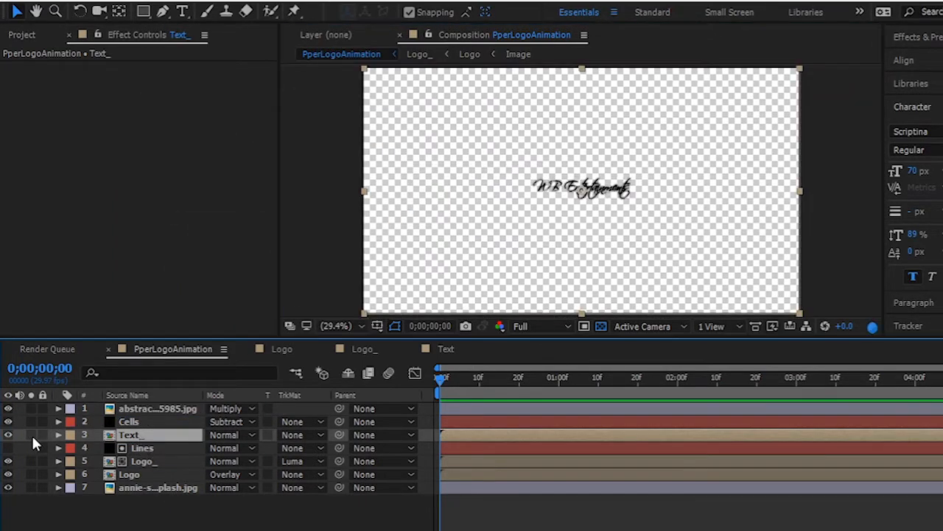
left_click(31, 434)
left_click(614, 240)
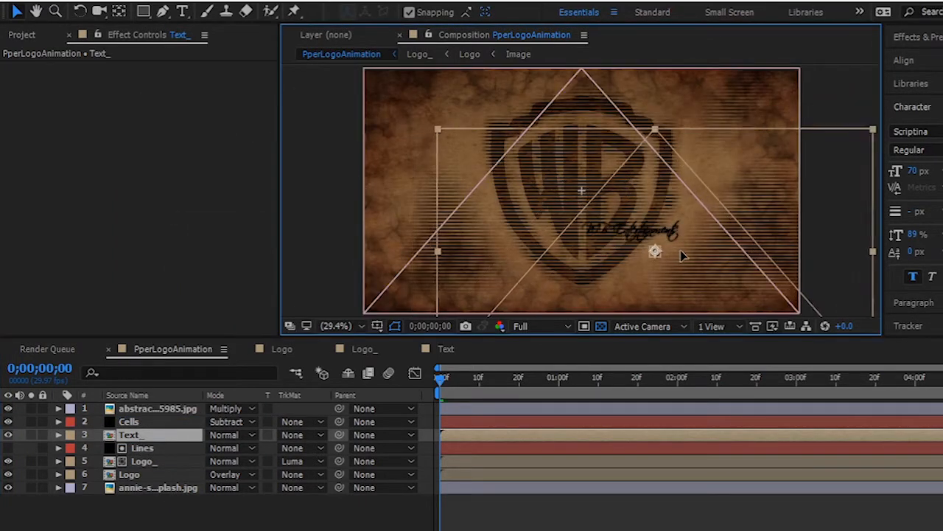
- Set the WB Entertainments font size to 115 px in the Text composition and return to PperLogoAnimation
left_click(444, 349)
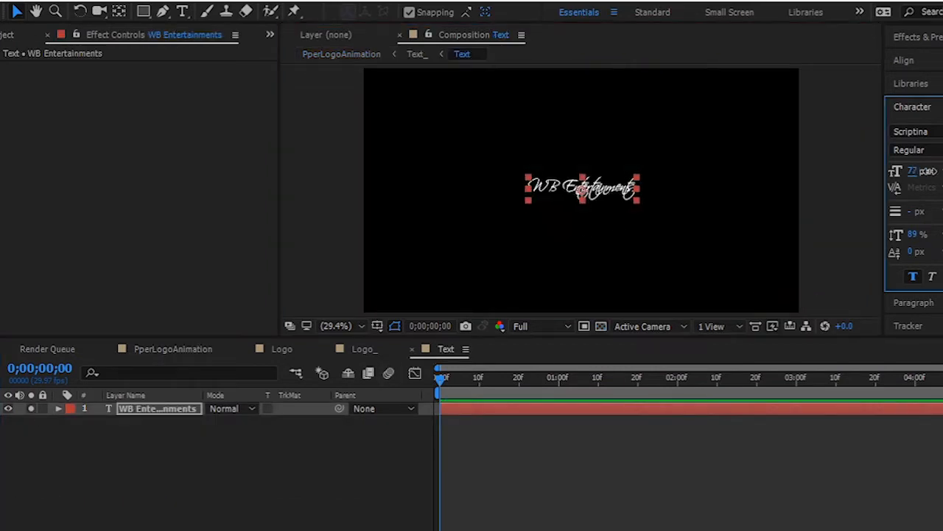
left_click(173, 348)
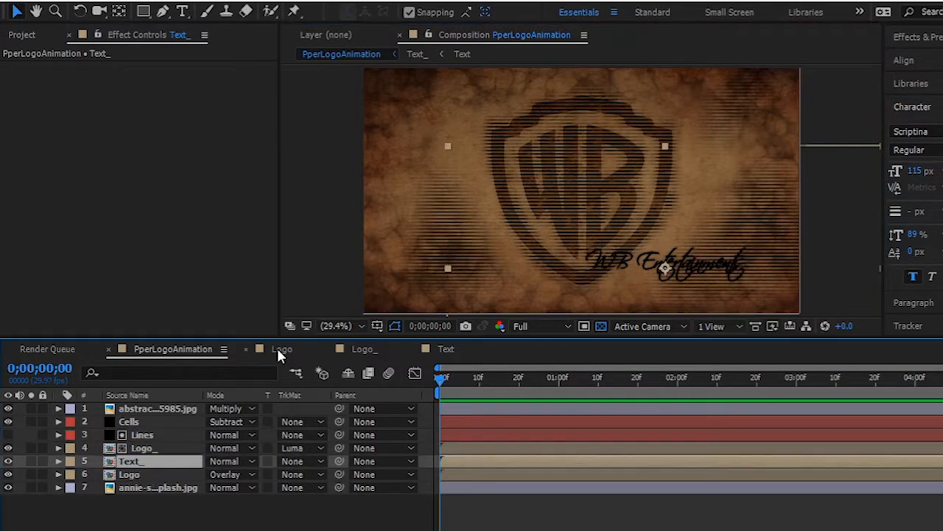
- Add harley_quinn_PNG7.png on top in the Image composition, scale it to 91% and hide the WB logo layer
left_click(280, 351)
left_click(151, 423)
double_click(147, 422)
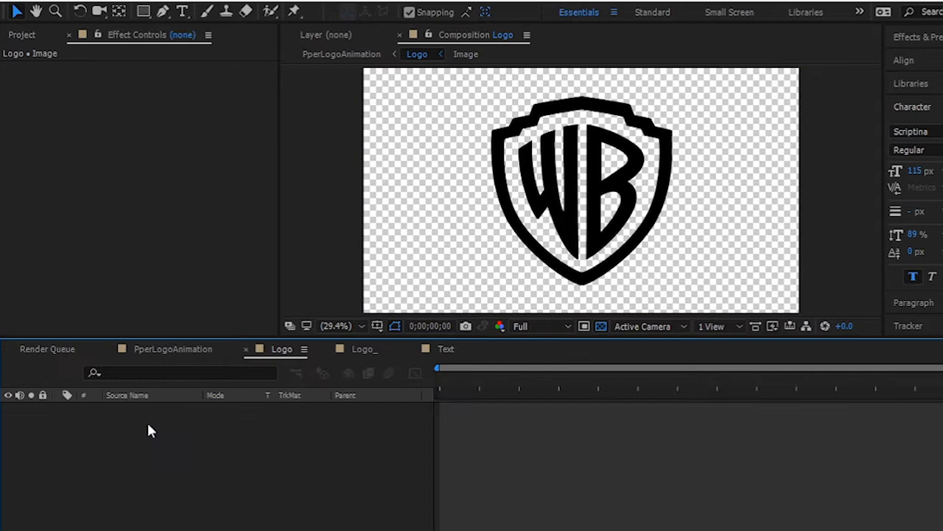
left_click(22, 35)
left_click(69, 307)
left_click_drag(269, 232, 269, 269)
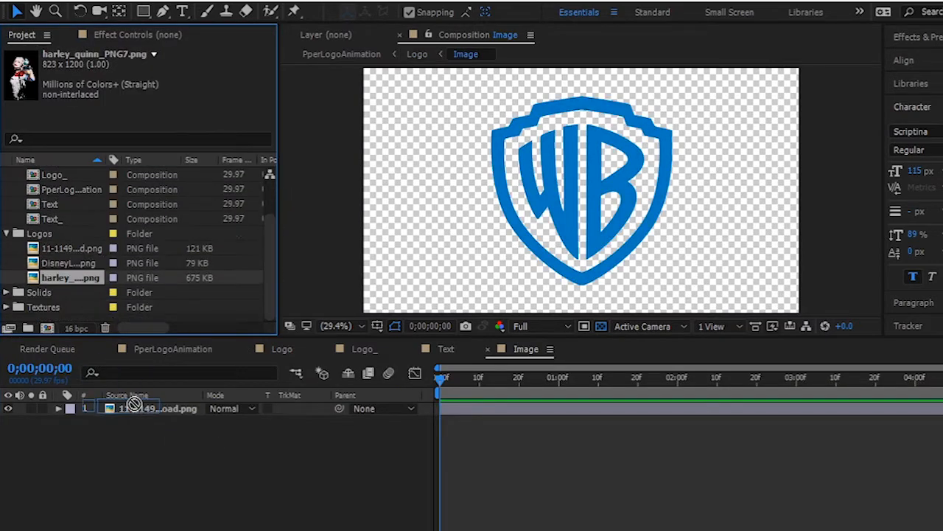
left_click_drag(134, 404, 87, 408)
key("s")
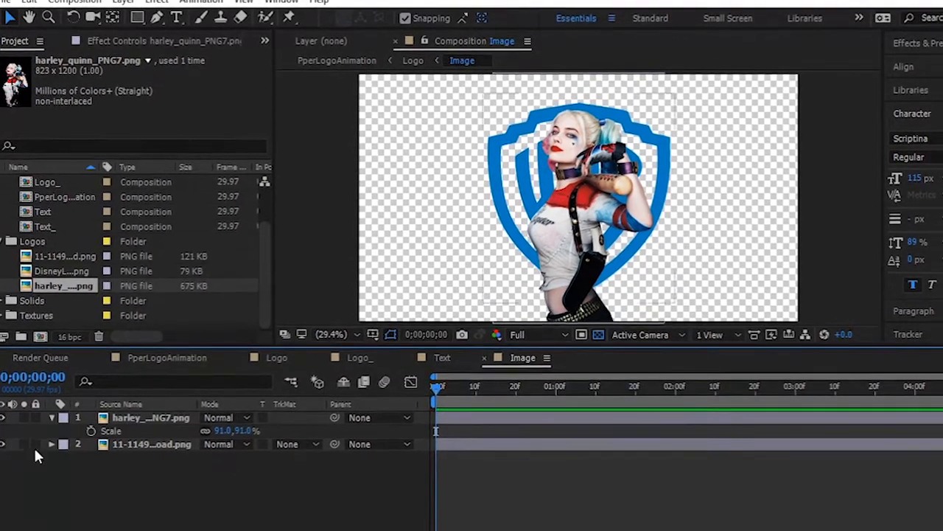
left_click(3, 440)
- On the Logo composition's adjustment layer, disable Fill and add a Tint that maps white to light grey E7E7E7
left_click(278, 366)
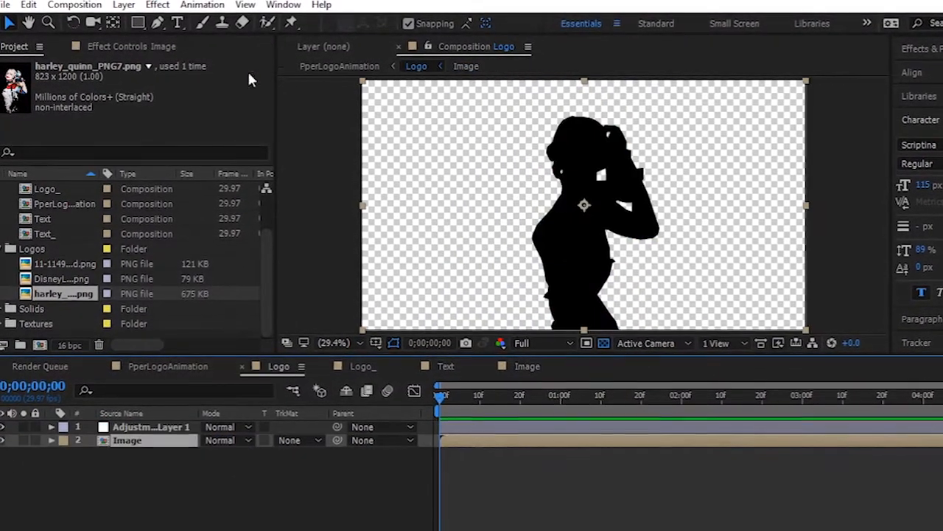
left_click(151, 426)
key("ctrl+space")
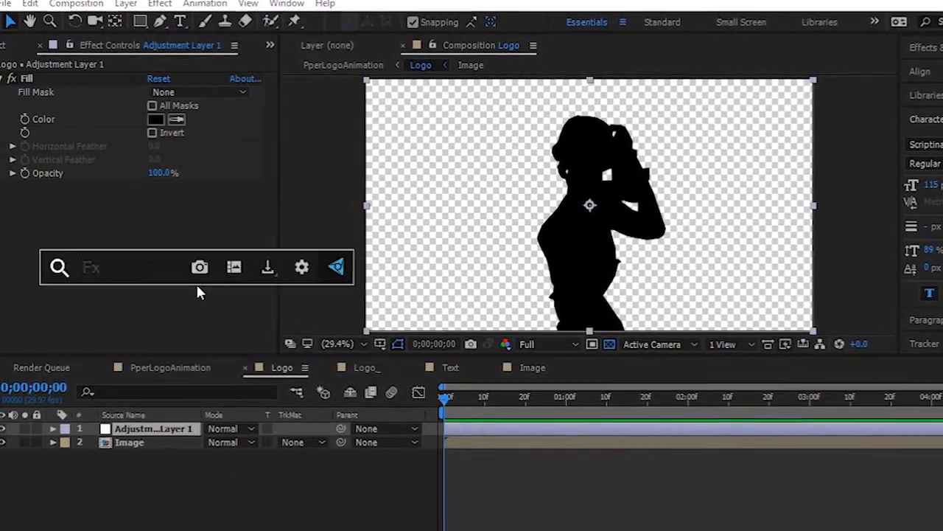
type("ti")
key("Return")
left_click(13, 78)
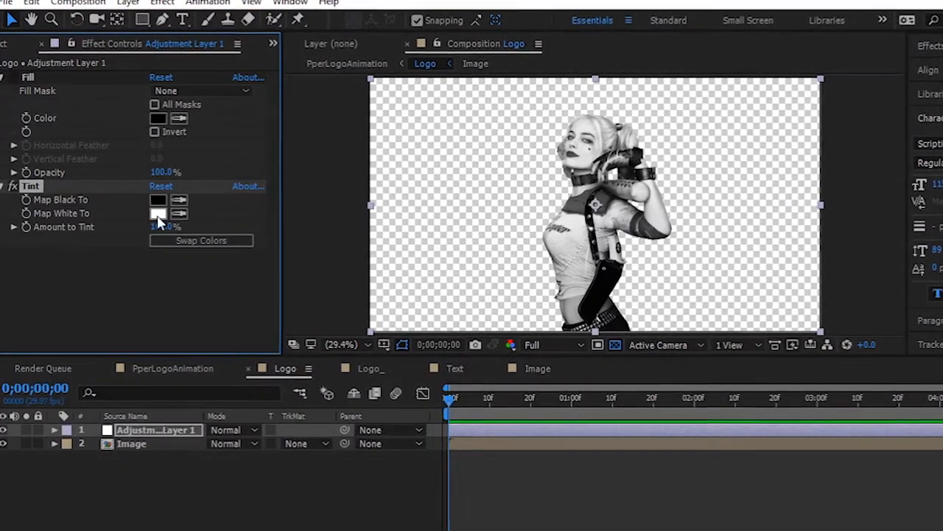
left_click(157, 213)
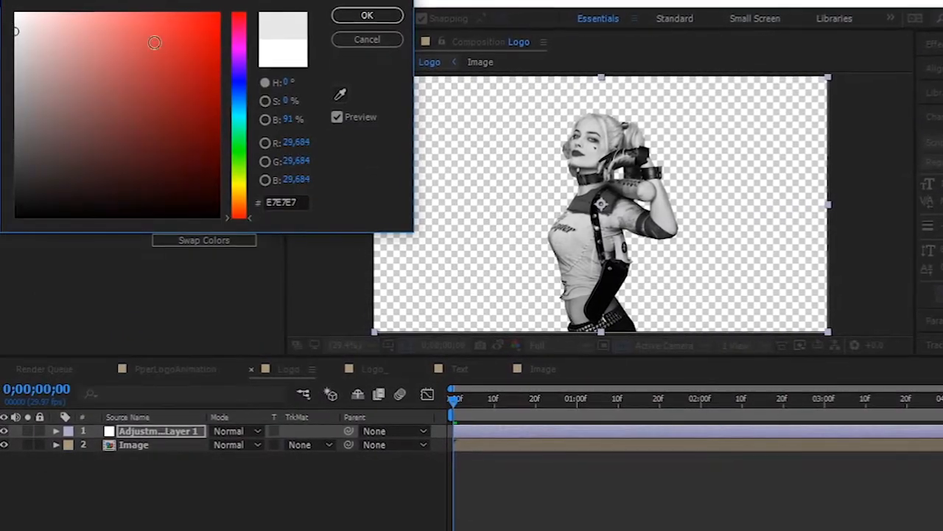
left_click(367, 16)
- Open the Text_ composition from PperLogoAnimation and add a 1920 × 1080 px black solid named "Wipe"
left_click(175, 370)
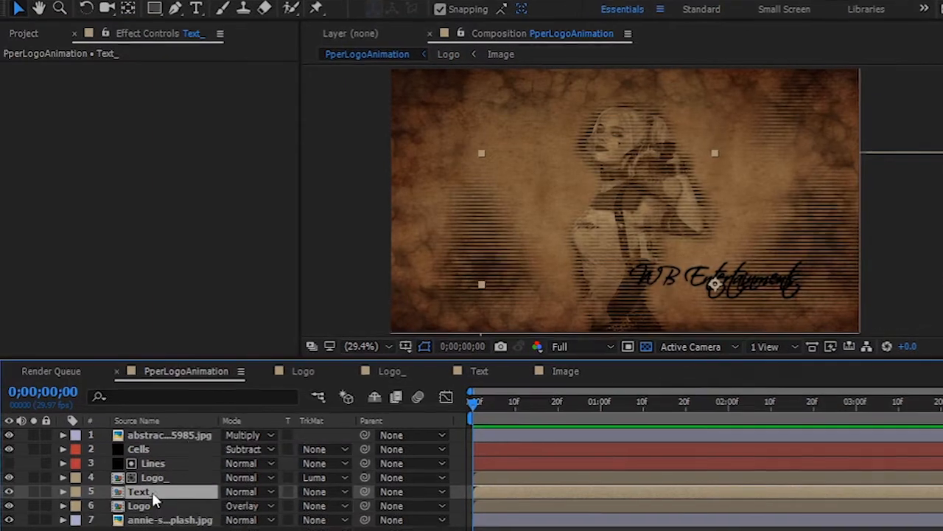
double_click(143, 487)
right_click(176, 490)
mouse_move(211, 340)
left_click(412, 384)
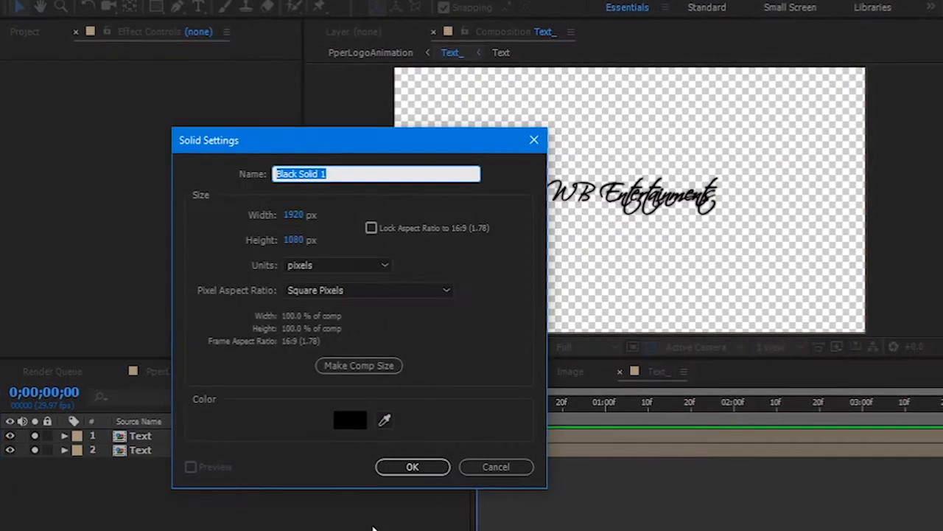
type("Wipe")
key("Return")
- Apply a Linear Wipe to the Wipe solid with 100% transition completion and a -90° wipe angle
key("ctrl+space")
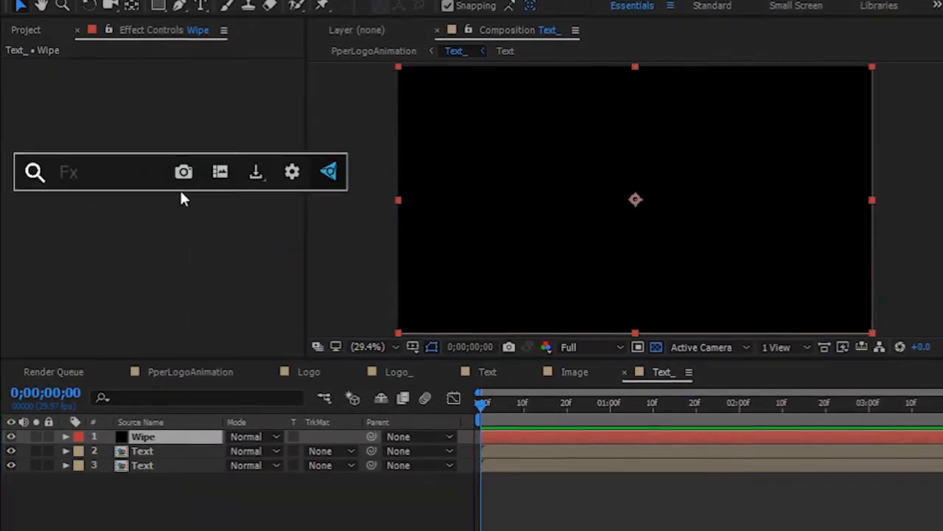
type("lin")
key("Down")
key("Return")
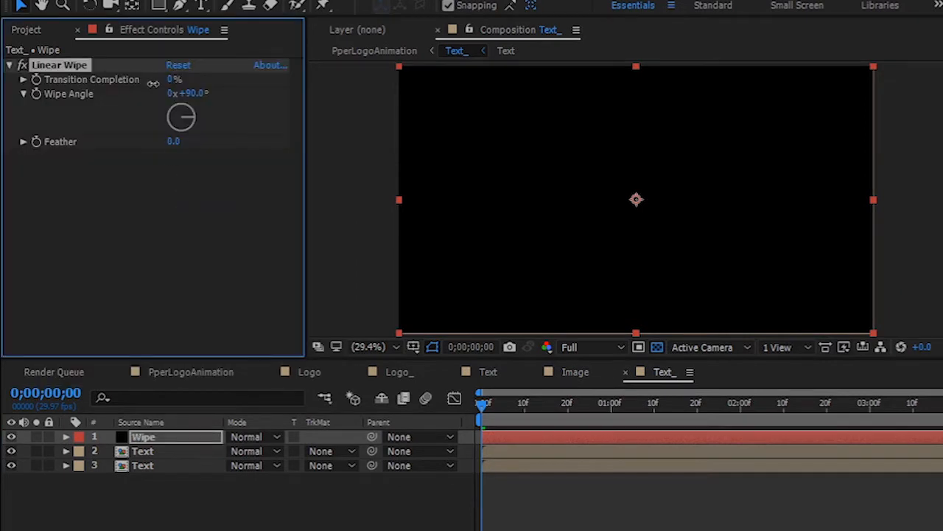
left_click_drag(174, 80, 270, 74)
left_click(190, 95)
type("-90")
key("Return")
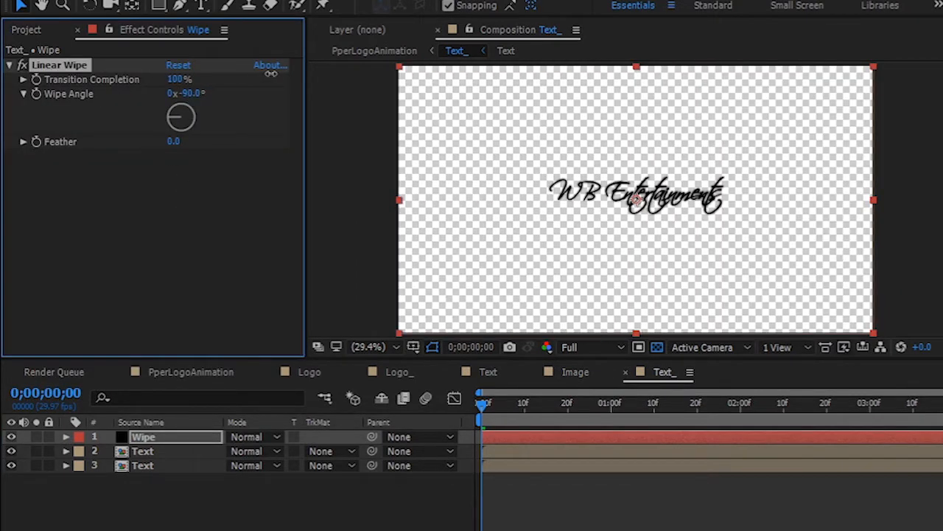
- Keyframe the wipe's Transition Completion from 100% at 0;00;02;21 to 0% at 0;00;04;10 and set its Feather to 18
left_click_drag(744, 405, 802, 405)
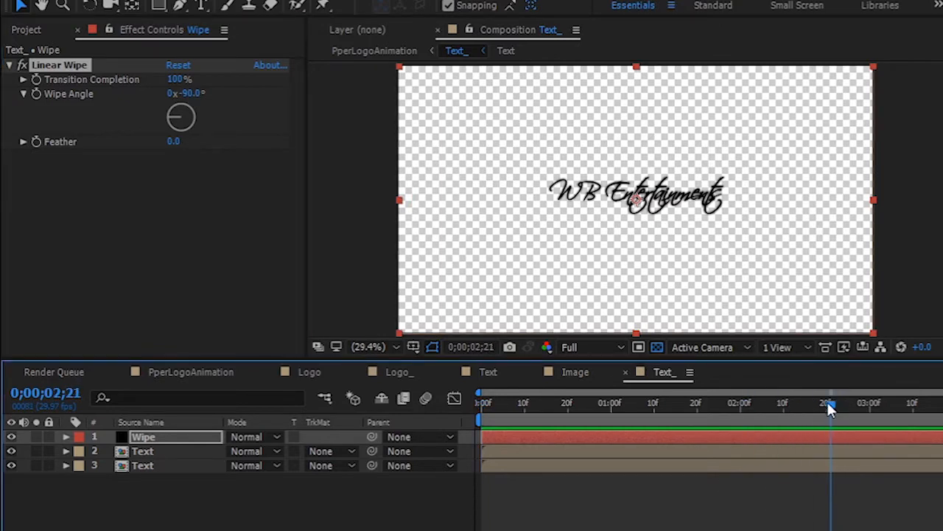
left_click(39, 79)
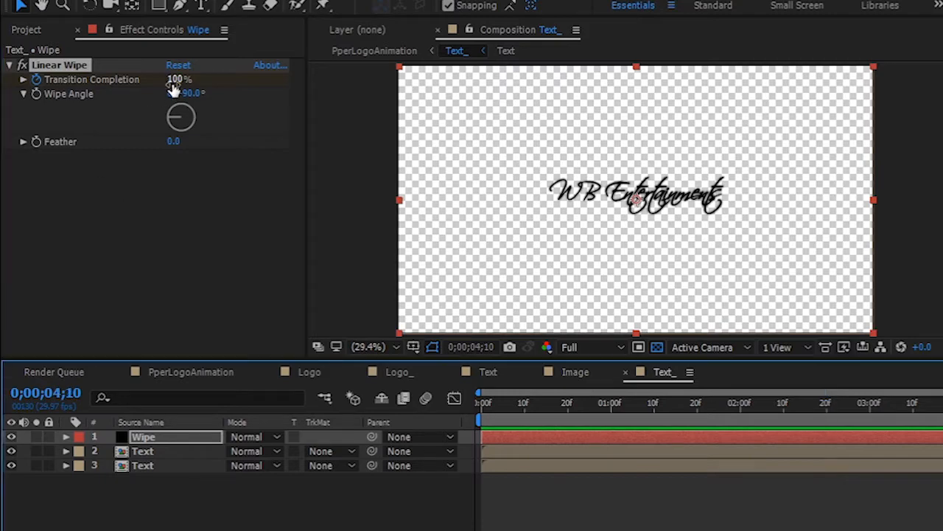
left_click_drag(174, 81, 37, 80)
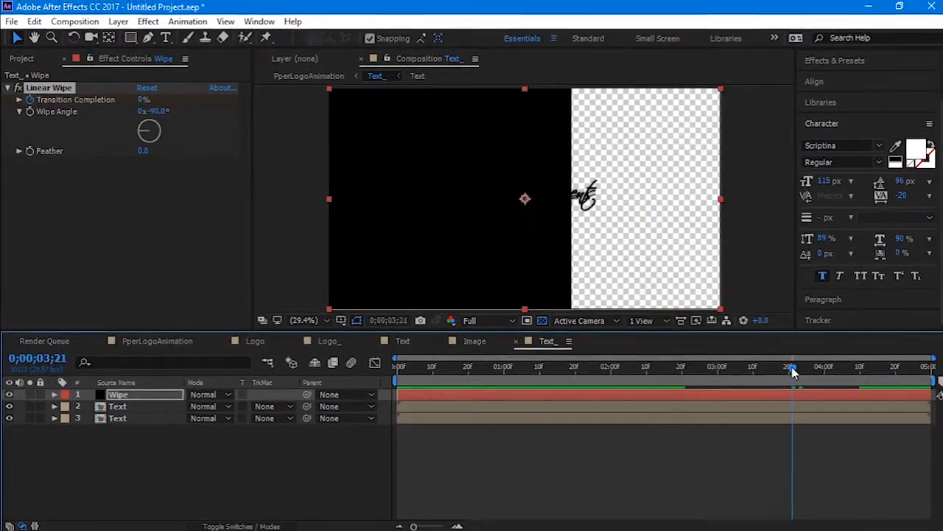
left_click_drag(154, 153, 153, 157)
- Move the Wipe solid from Text_ into PperLogoAnimation directly above the Text_ layer and set it as that layer's alpha matte
left_click(145, 395)
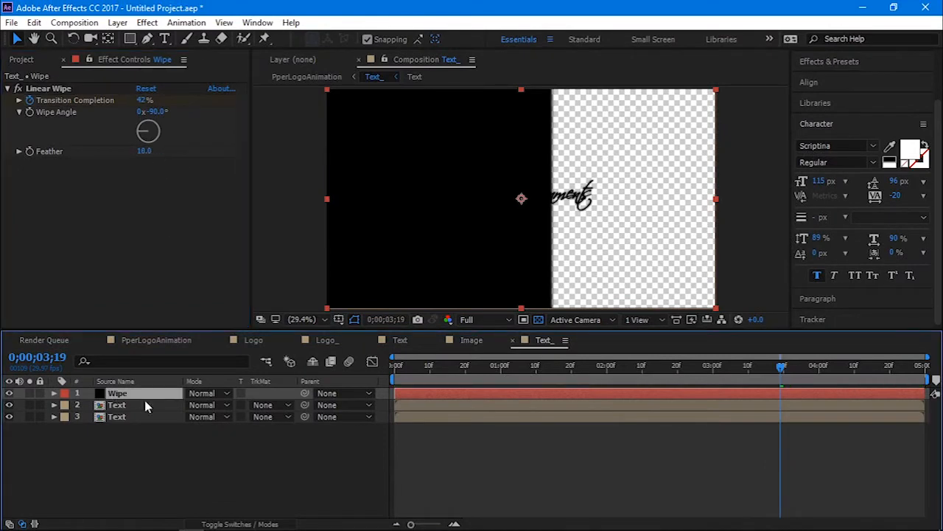
left_click(33, 22)
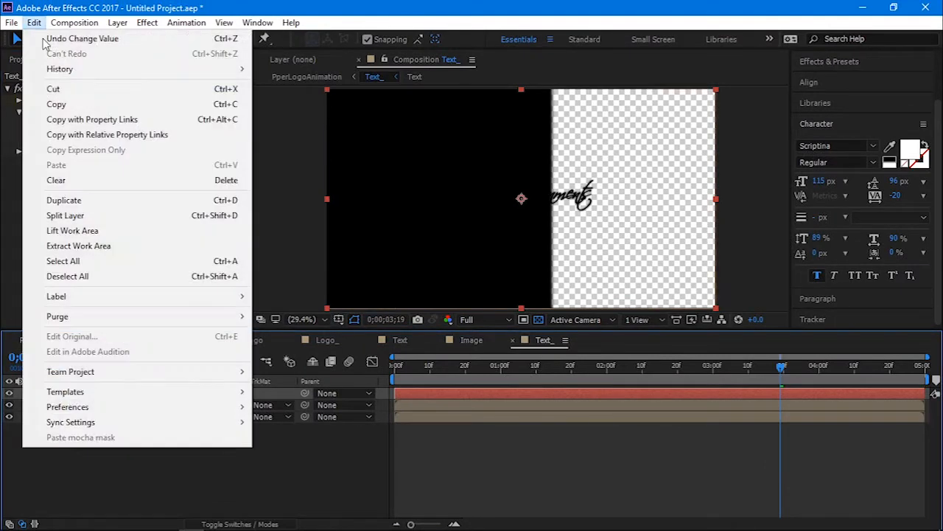
left_click(56, 104)
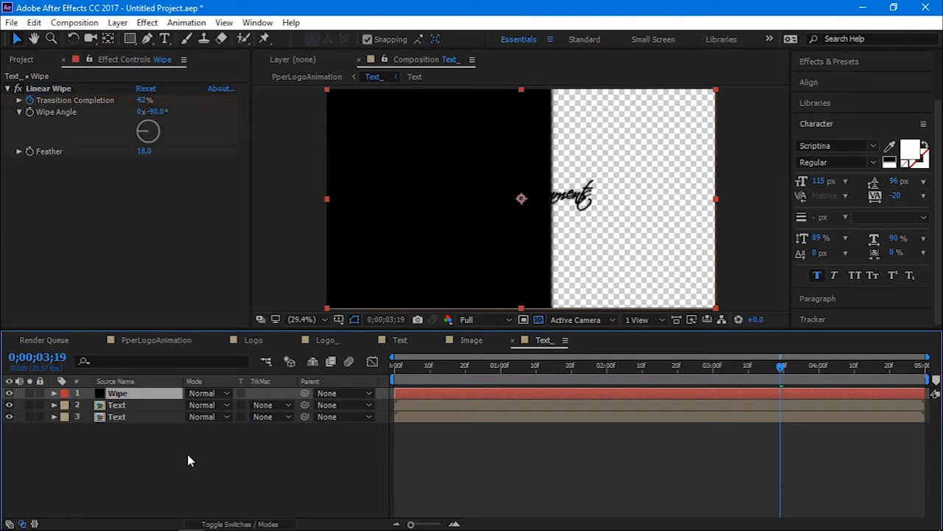
left_click(155, 340)
left_click(33, 22)
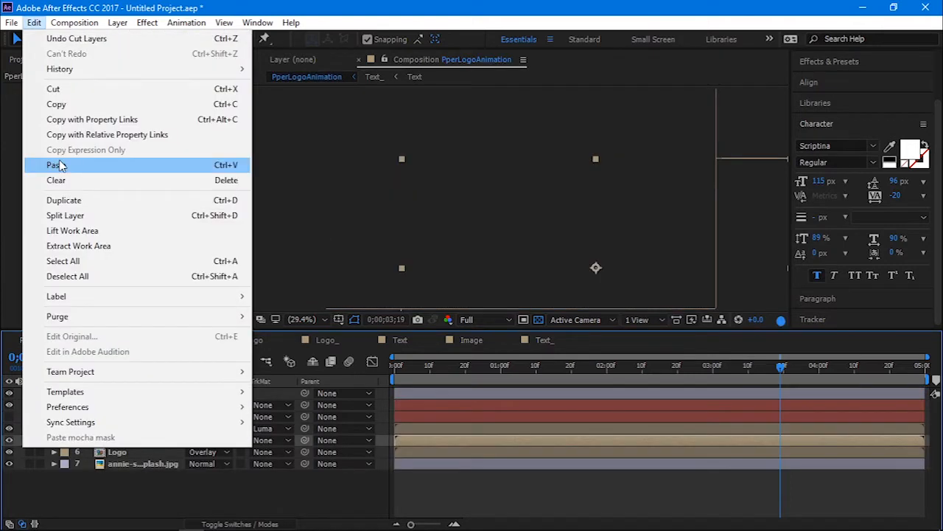
left_click(59, 165)
left_click(269, 452)
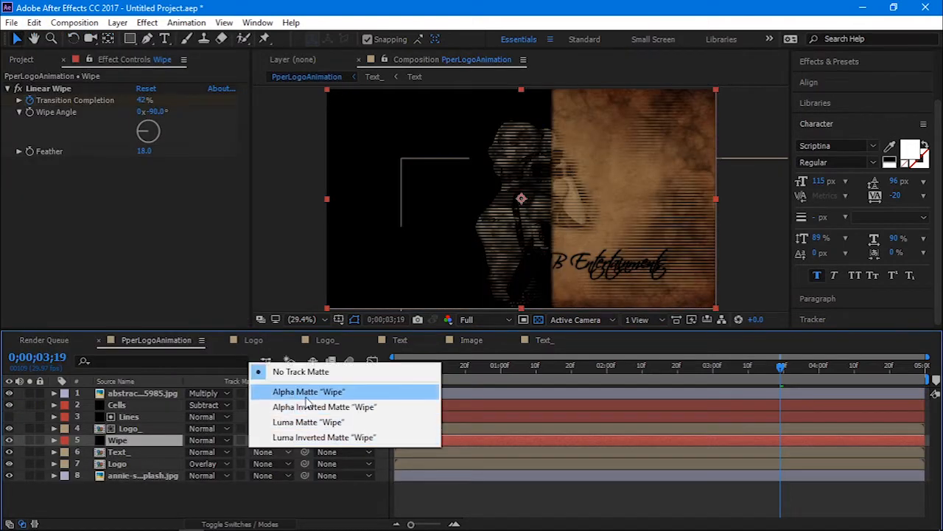
left_click(307, 393)
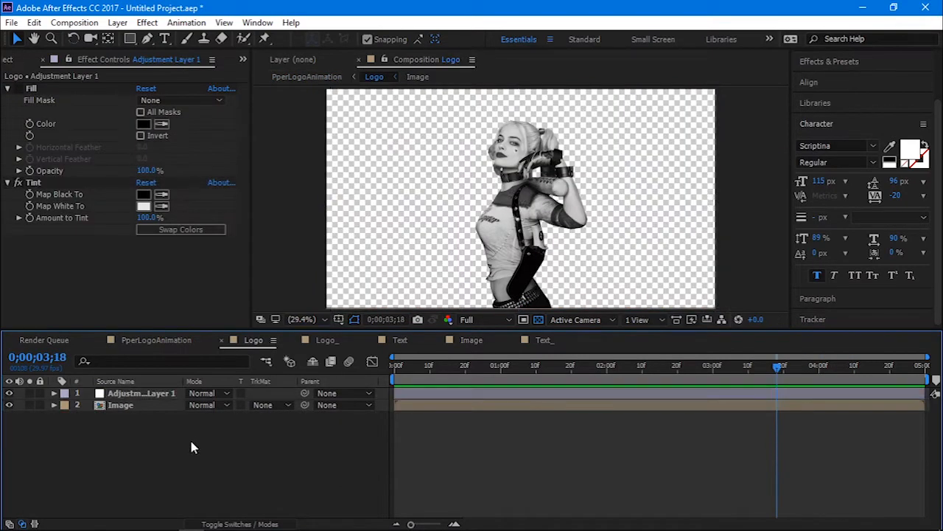
- Add a black solid named "ImageWipe" to the Logo composition and hide the adjustment layer
right_click(141, 441)
mouse_move(172, 312)
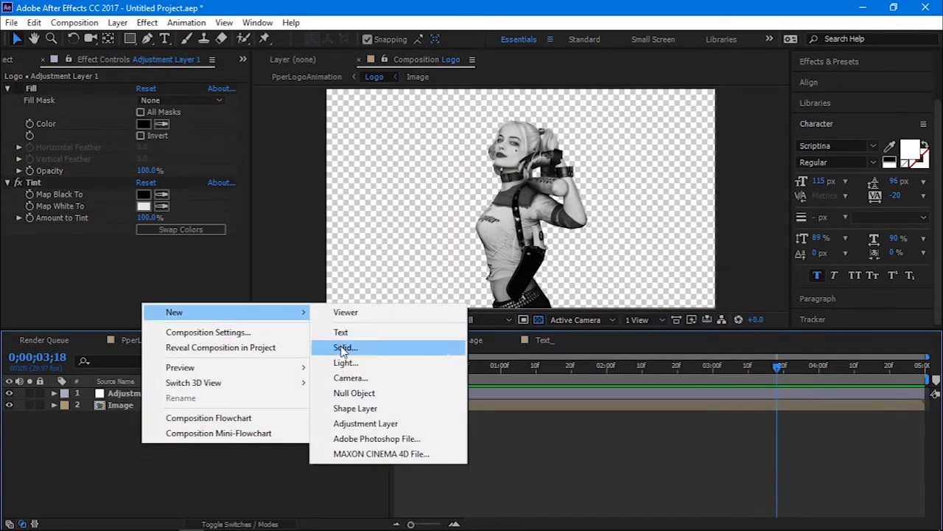
left_click(337, 347)
type("ImageWipe")
key("Return")
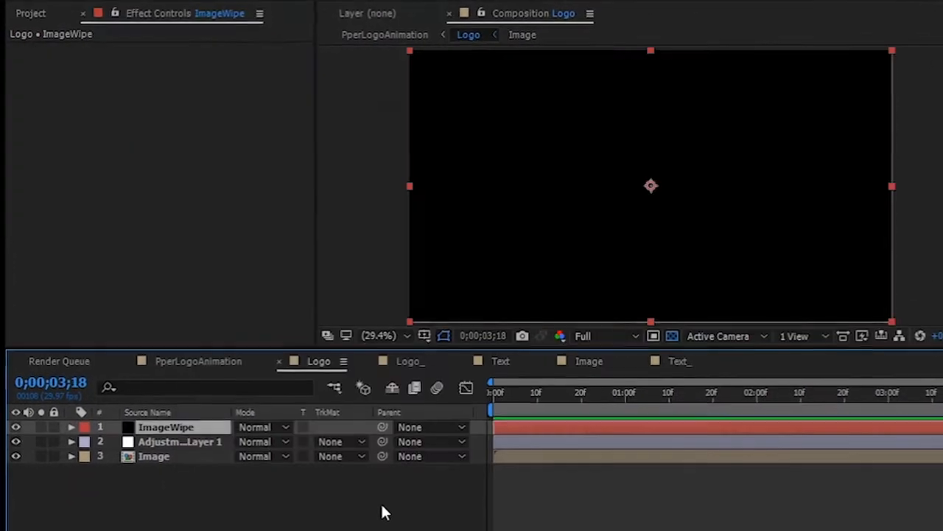
left_click_drag(172, 429, 175, 447)
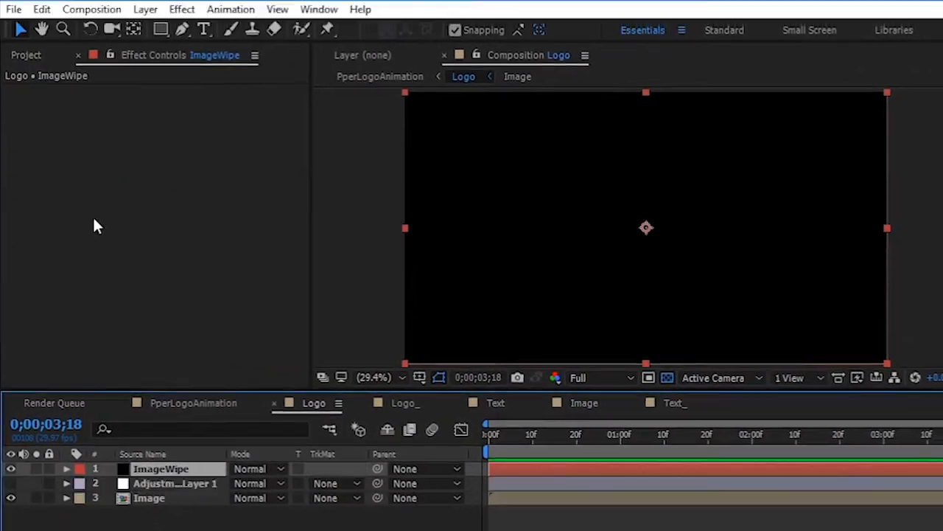
- Apply a Gradient Ramp to the ImageWipe solid with the ramp shape set to Radial Ramp
key("ctrl+space")
type("gra")
left_click(124, 226)
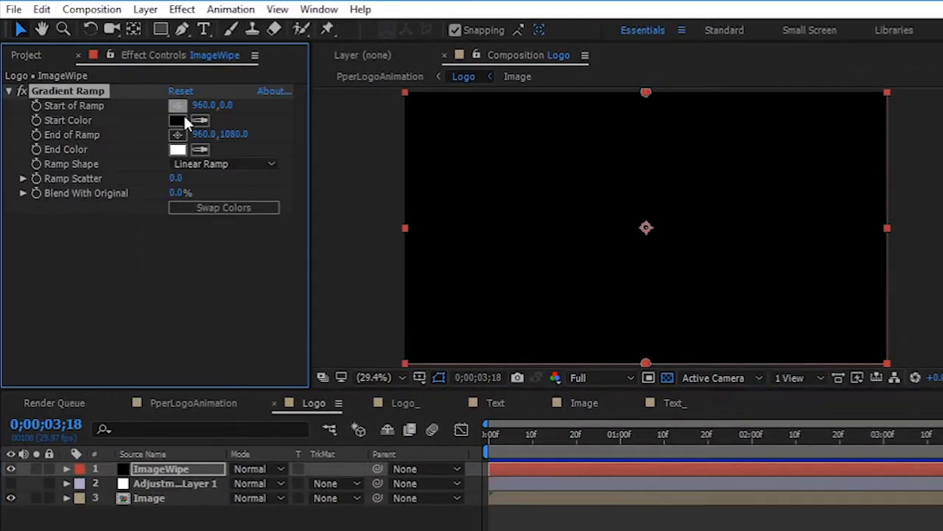
left_click(222, 135)
left_click(225, 201)
- Set the ramp's start color to white and its end color to black (000000)
left_click(177, 120)
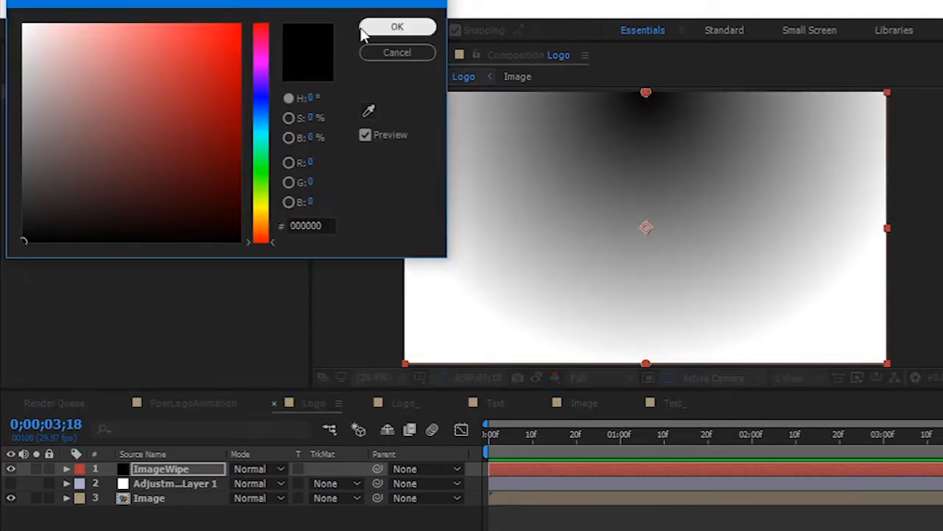
left_click_drag(2, 14, 2, 13)
left_click(397, 27)
left_click(178, 148)
left_click_drag(170, 148, 20, 243)
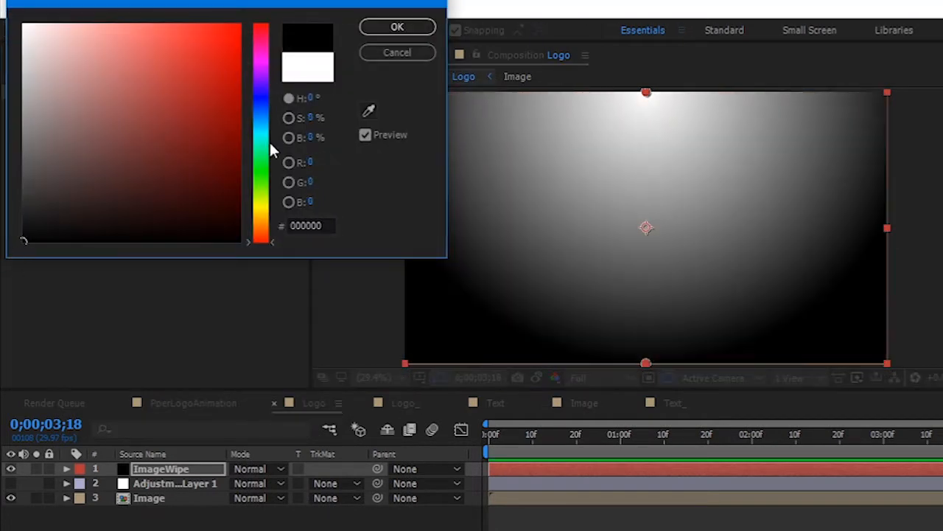
left_click(397, 27)
- Place the start of the ramp near the image's upper-left corner, at about 40.9, 61.3
left_click_drag(217, 105, 467, 125)
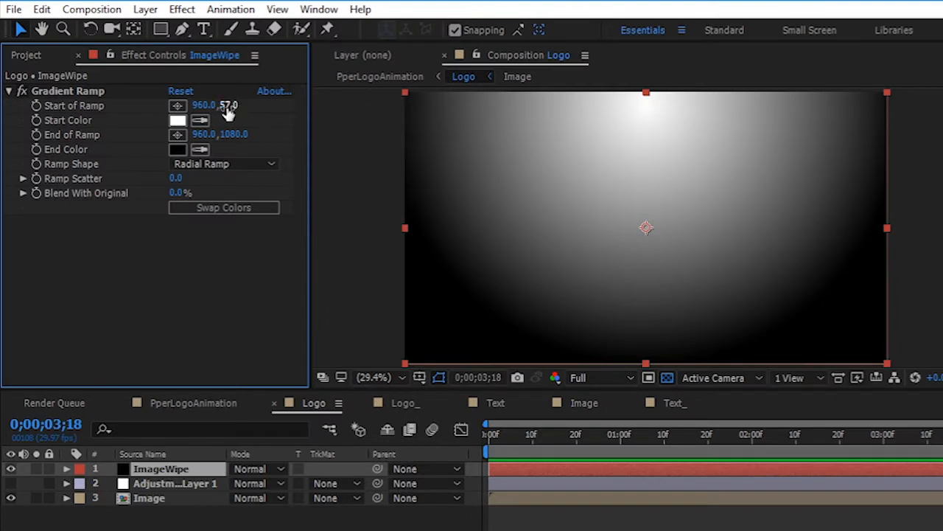
left_click(177, 106)
left_click(416, 108)
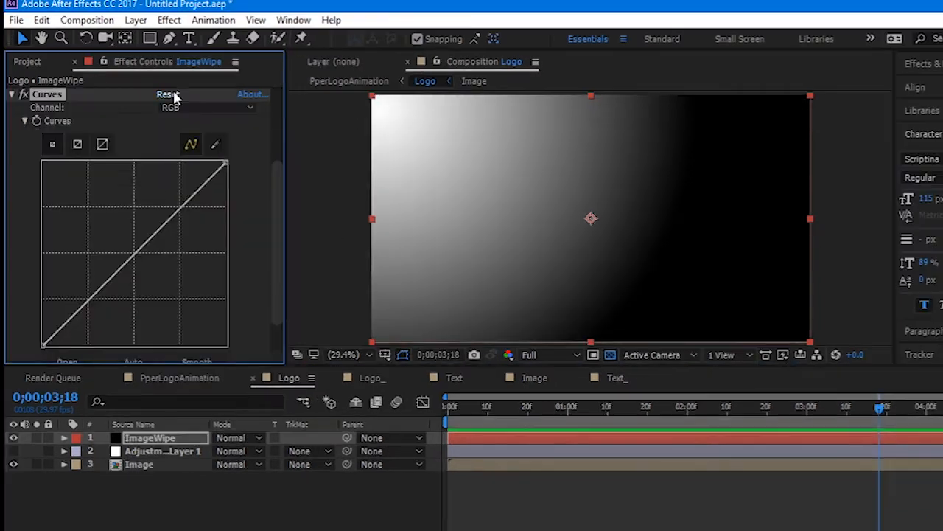
- Add Curves to ImageWipe and shape a very steep RGB curve that hardens the edge of the white circle
left_click_drag(123, 264, 124, 346)
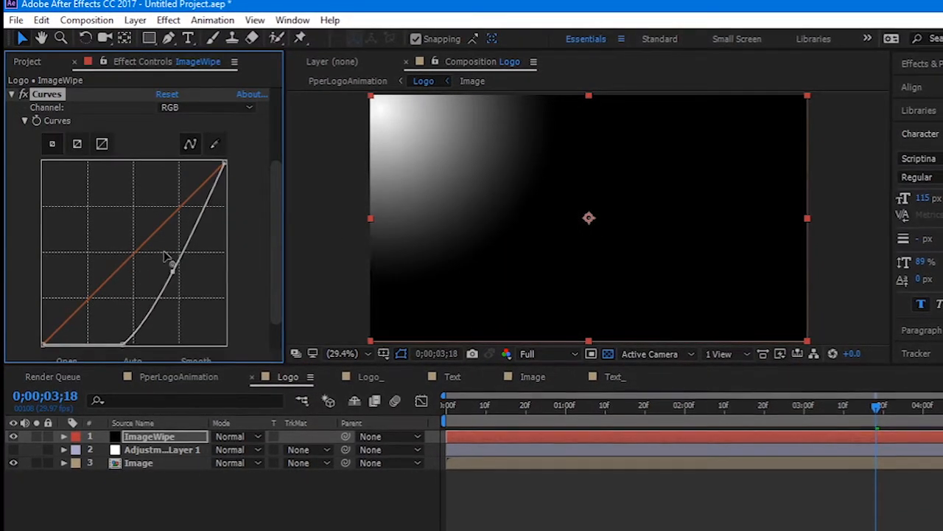
left_click_drag(165, 254, 145, 173)
scroll(276, 194, "up", 3)
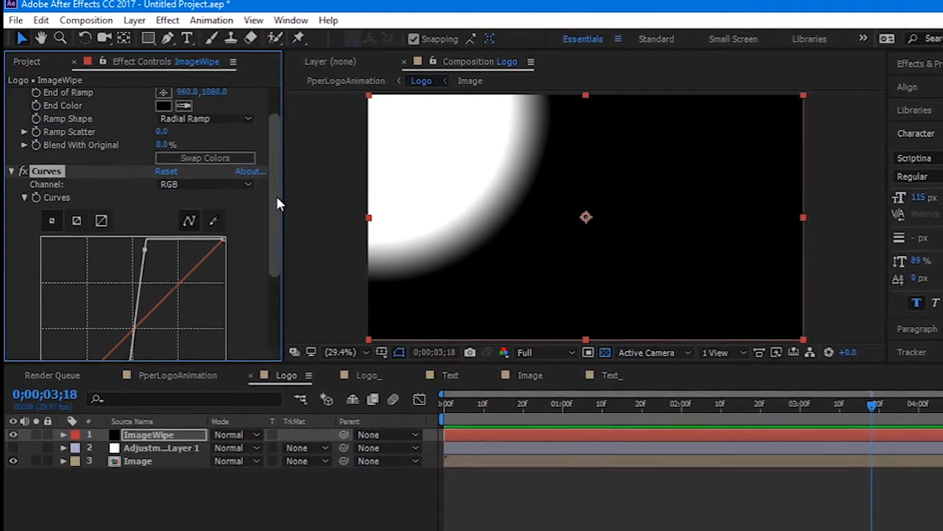
left_click(11, 94)
left_click(11, 108)
- Apply Fractal Noise to ImageWipe with Multiply blending and the Smeary fractal type
key("ctrl+space")
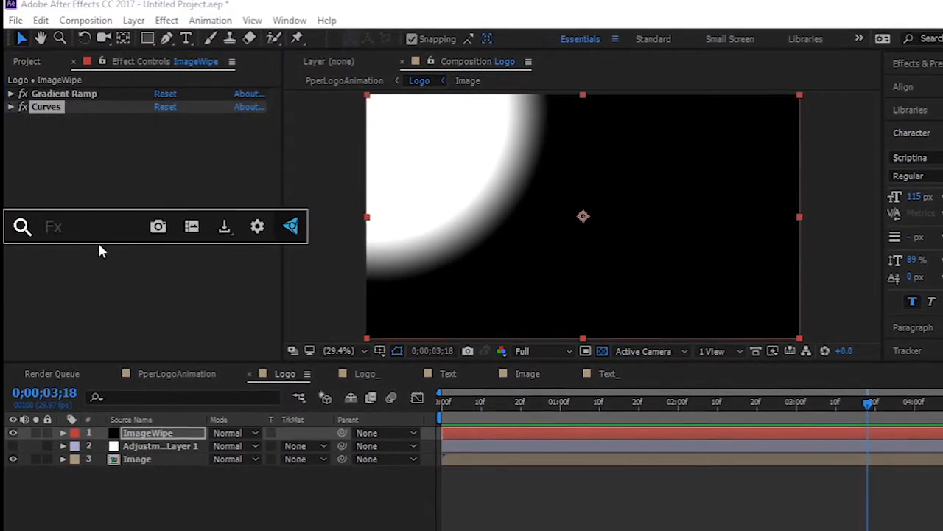
type("fr")
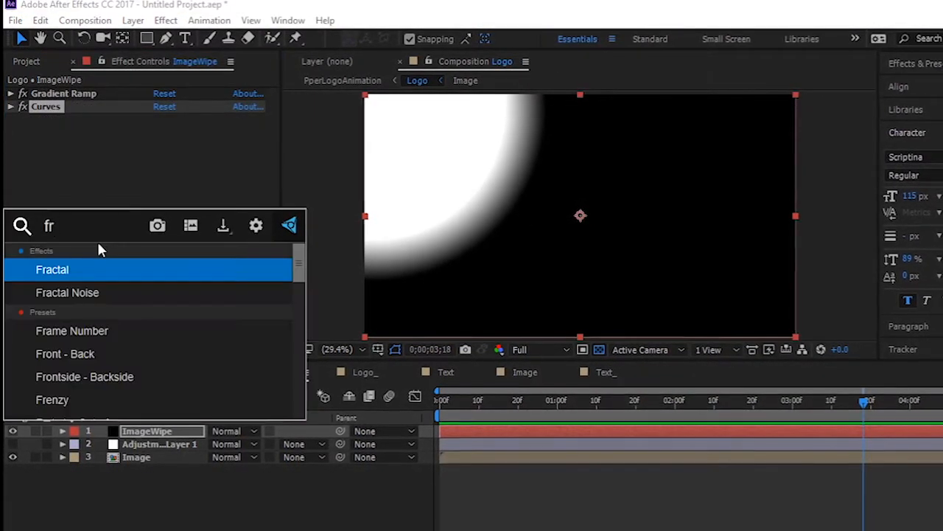
left_click(93, 293)
left_click(249, 320)
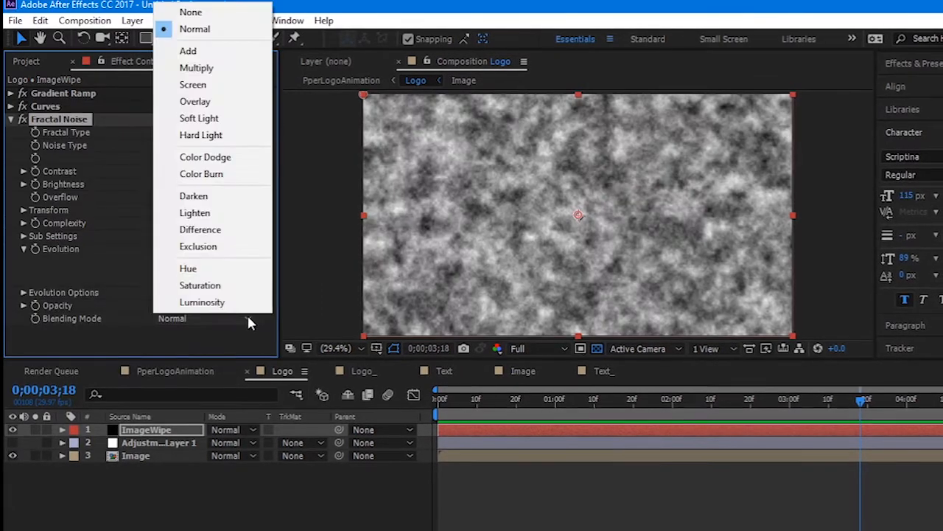
left_click(232, 67)
left_click(217, 131)
left_click(206, 295)
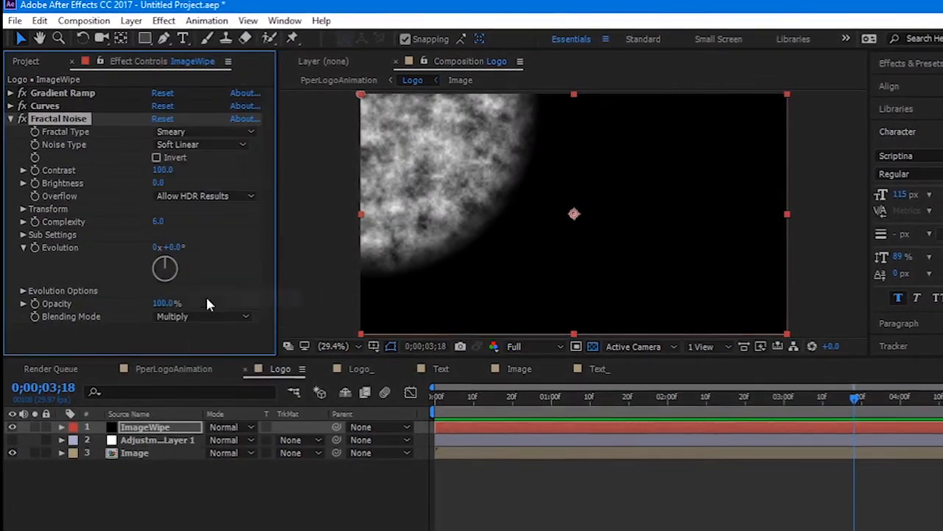
- Set the Fractal Noise contrast to 121, brightness to 16 and complexity to 2
left_click(157, 158)
mouse_move(163, 170)
left_mouse_down()
mouse_move(178, 169)
mouse_move(158, 179)
left_mouse_up()
left_click(179, 169)
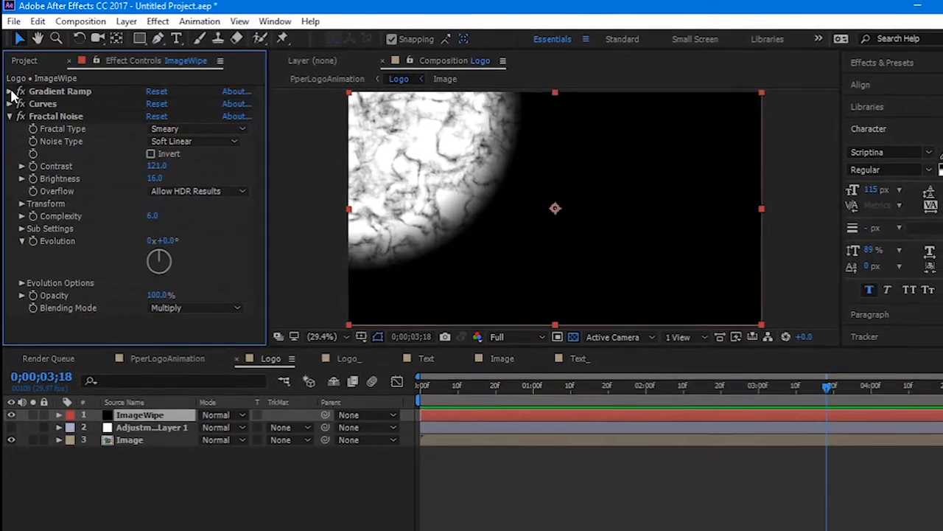
left_click(152, 216)
type("3")
key("Return")
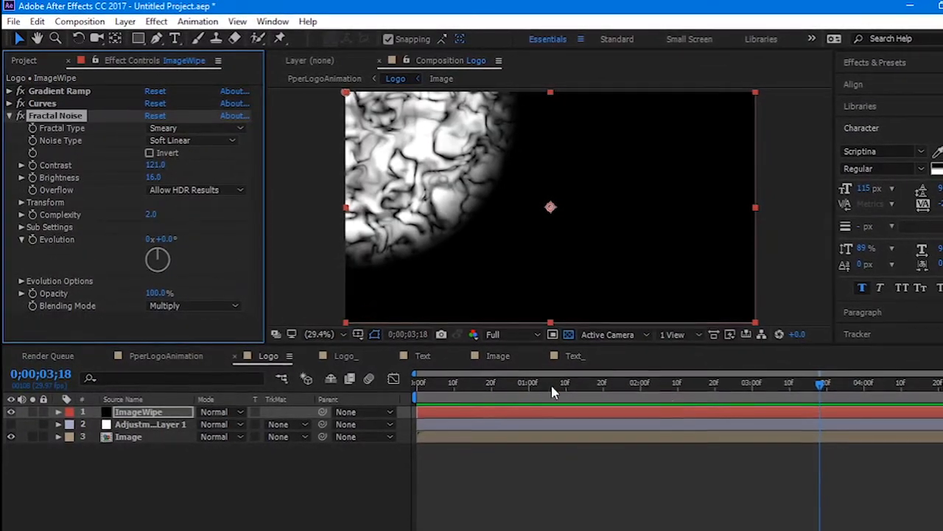
- Keyframe End of Ramp from about 108.3, 146.5 at 0;00;01;00 to 3000, 1270.8 at 0;00;02;20
left_click(530, 386)
left_click(9, 92)
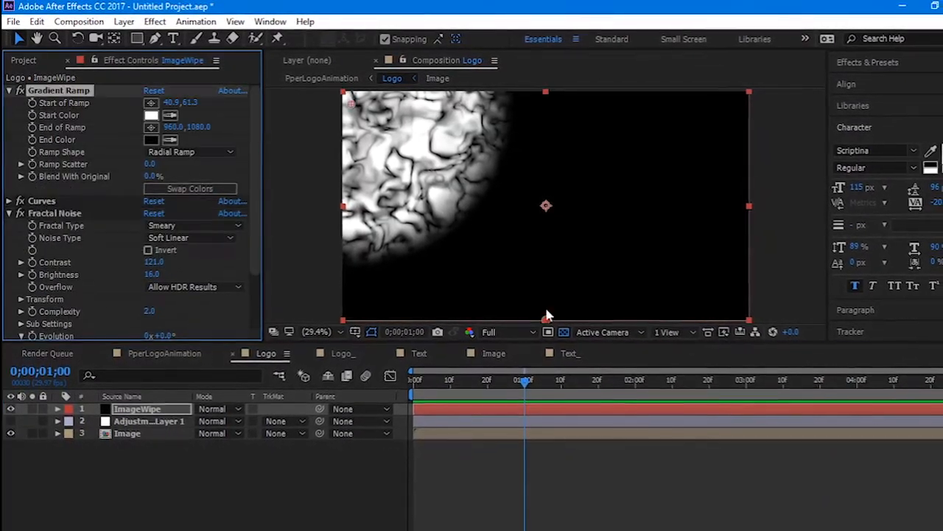
left_click_drag(547, 320, 362, 121)
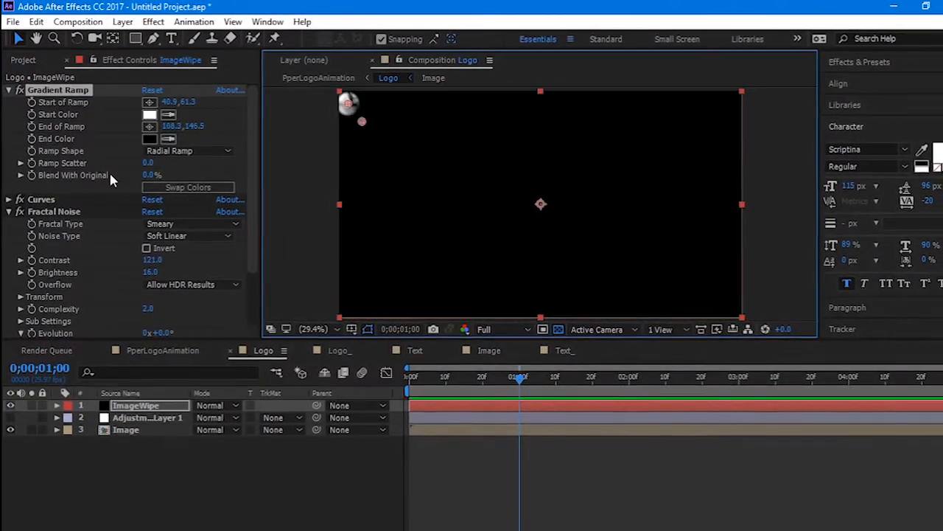
left_click(699, 375)
left_click_drag(500, 184, 875, 356)
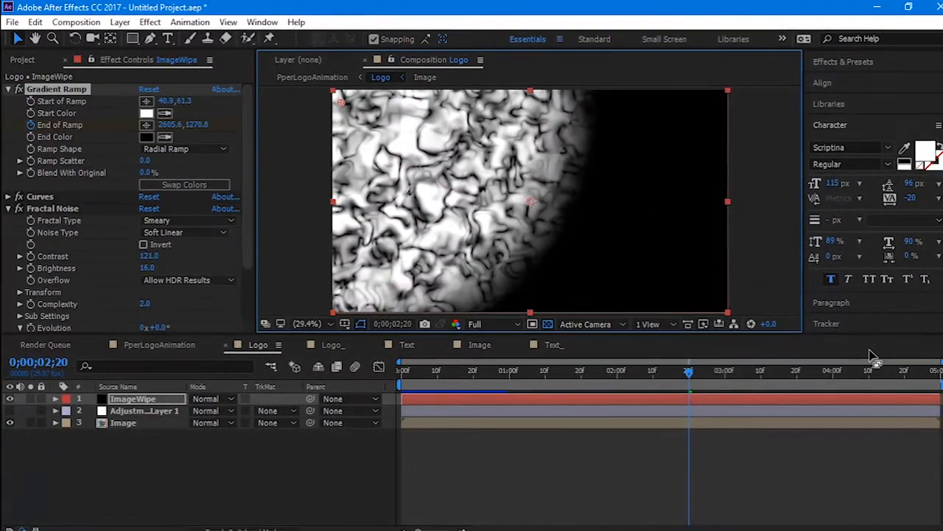
left_click(168, 125)
type("3000")
key("Return")
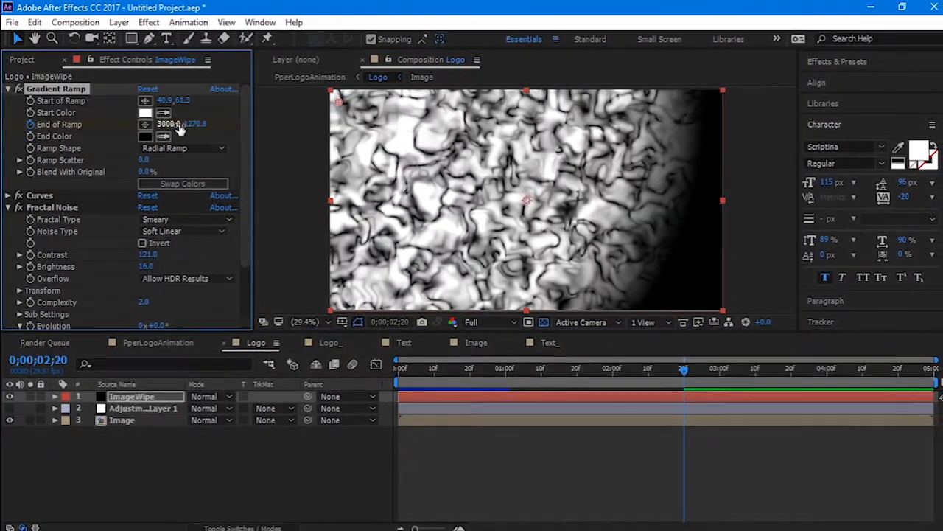
- Keyframe the Fractal Noise contrast from 121 at 0;00;01;19 to 0 at 0;00;03;20
left_click(564, 375)
left_click_drag(559, 367, 570, 368)
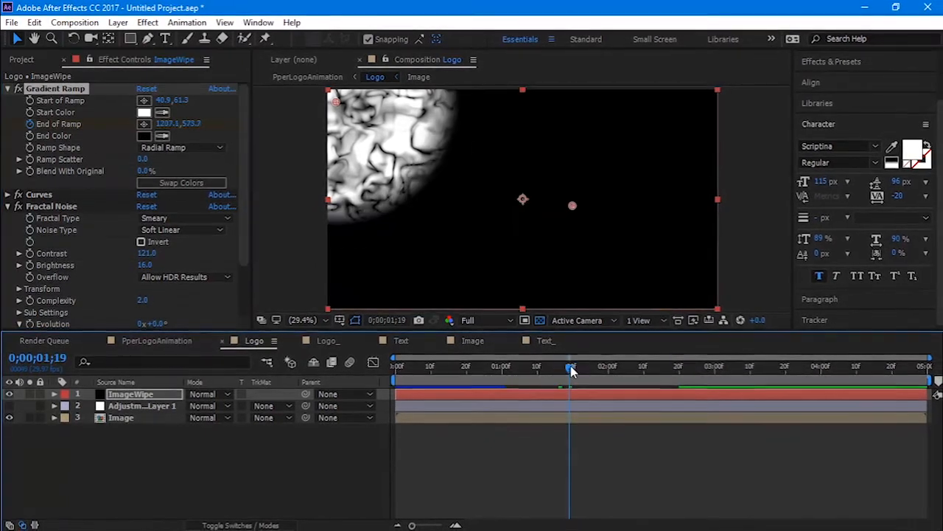
left_click(30, 253)
left_click(782, 366)
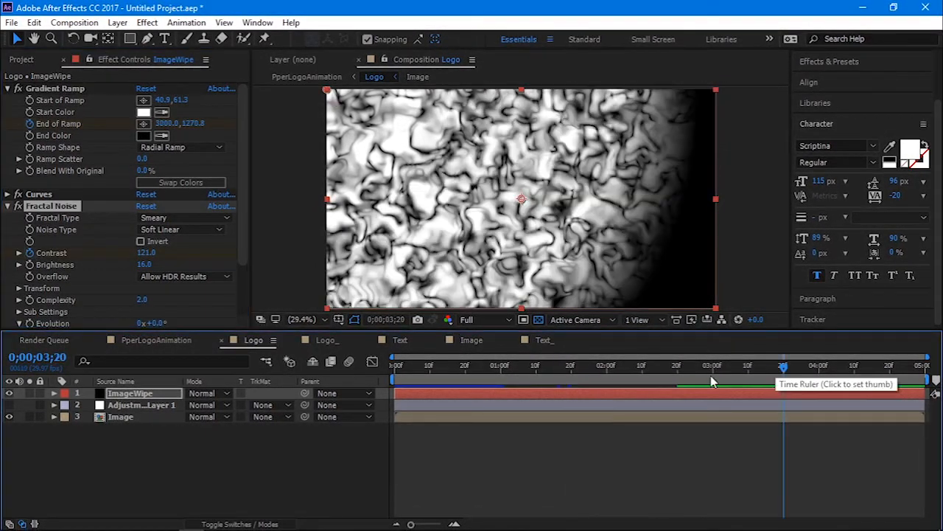
type("0")
key("Return")
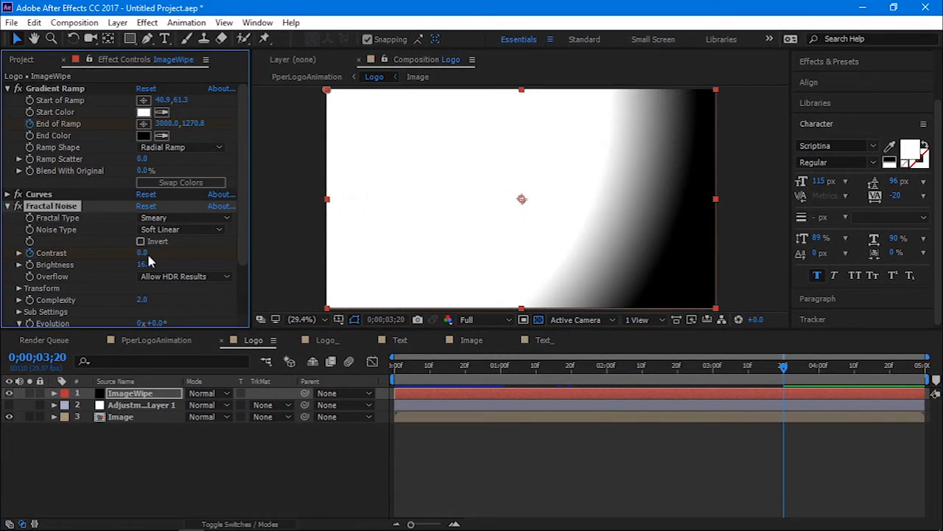
- Place ImageWipe directly above Image as its luma matte and preview the reveal in the PperLogoAnimation composition
left_click_drag(784, 371, 687, 370)
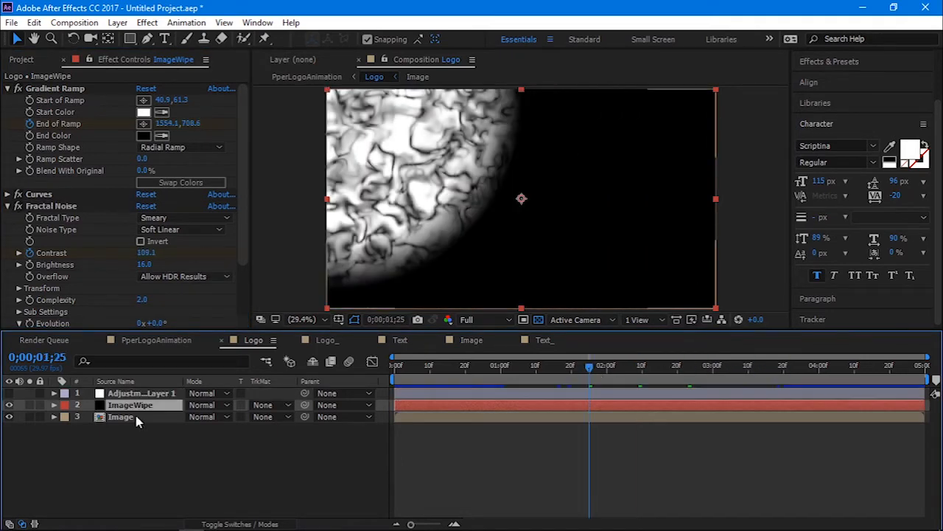
left_click(273, 417)
left_click(295, 482)
left_click(153, 396)
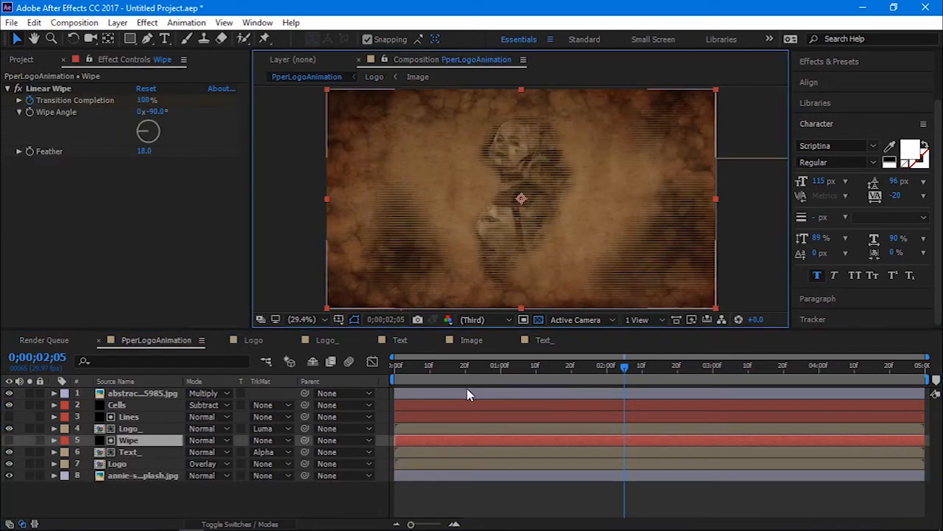
left_click_drag(623, 366, 790, 371)
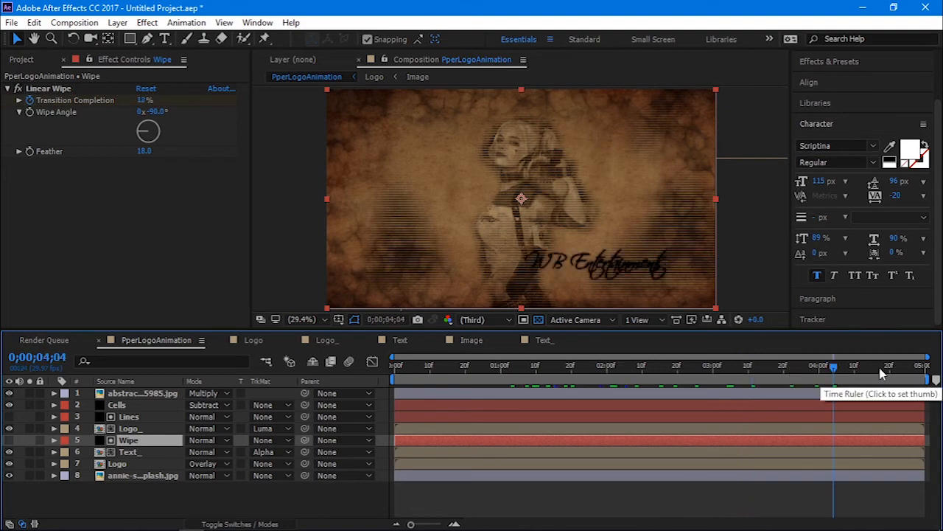